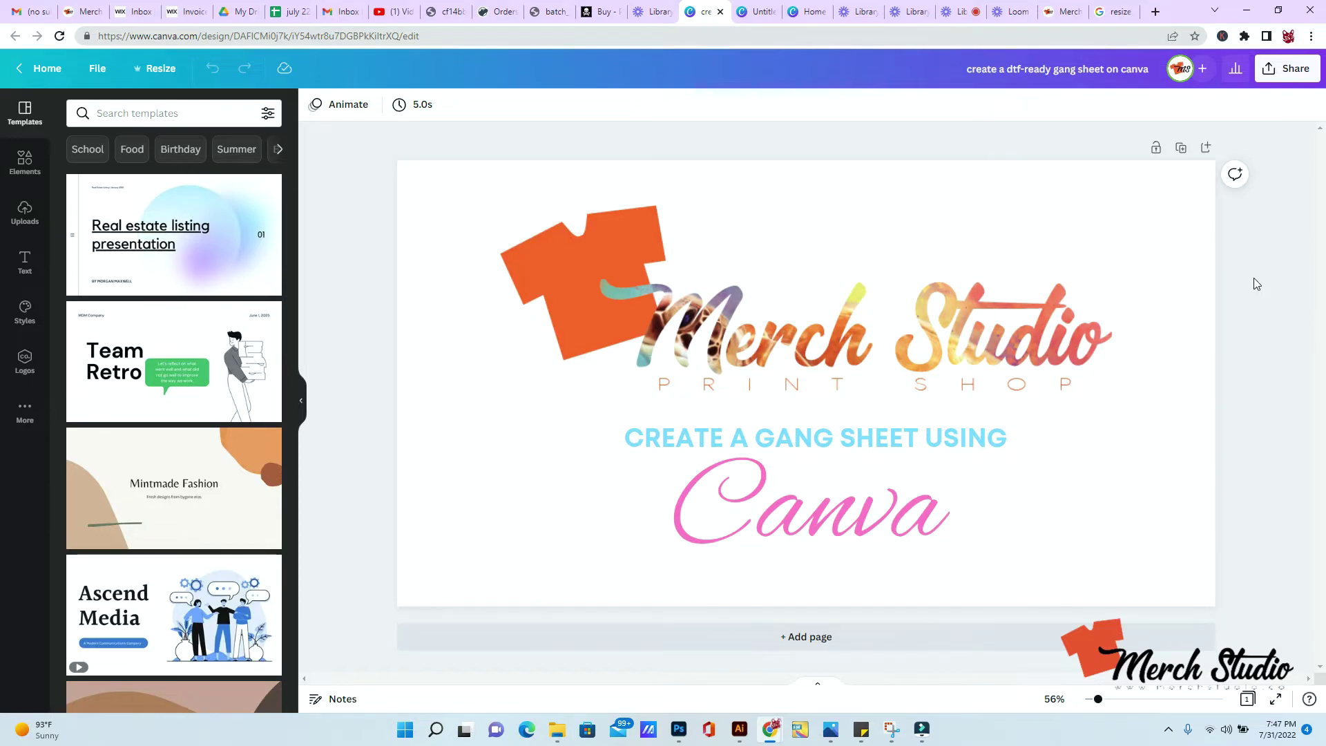
Switch to the example gang sheet design and clear its image selection
{"action": "left_click", "coordinate": [746, 18]}
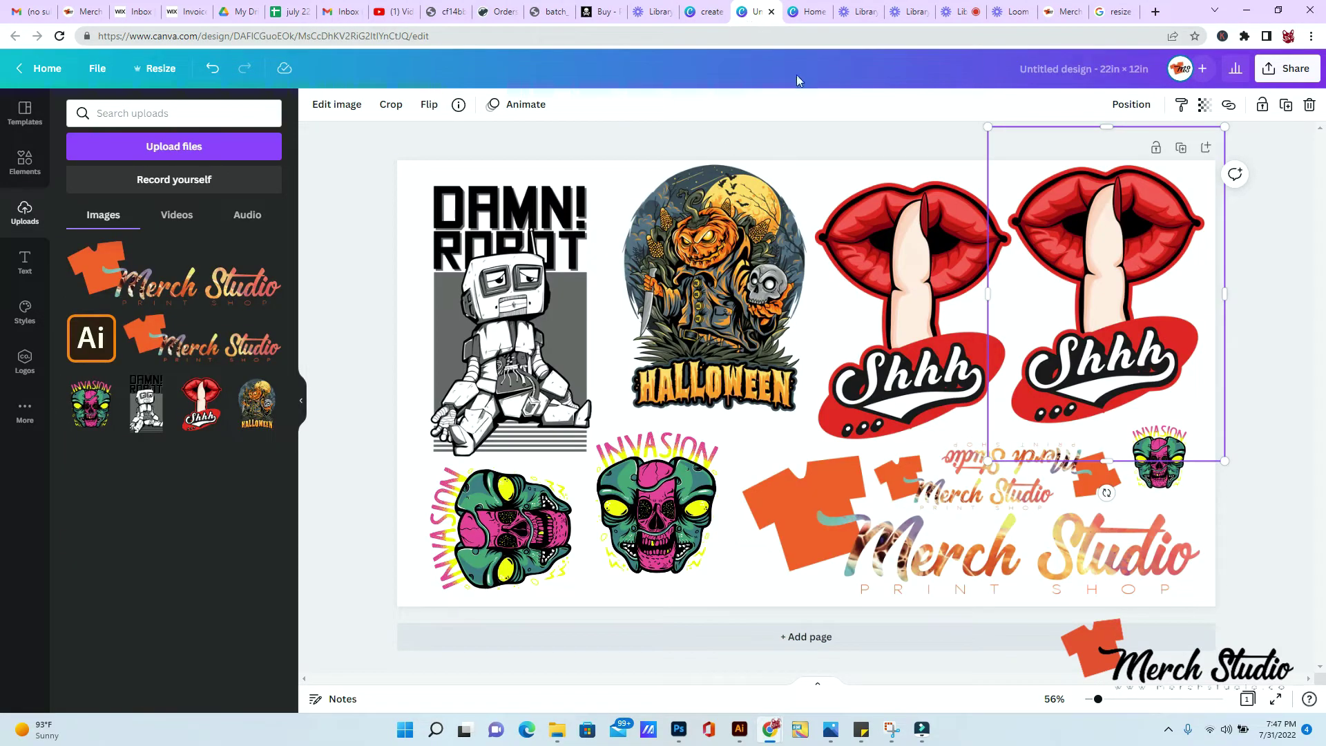
{"action": "left_click", "coordinate": [828, 143]}
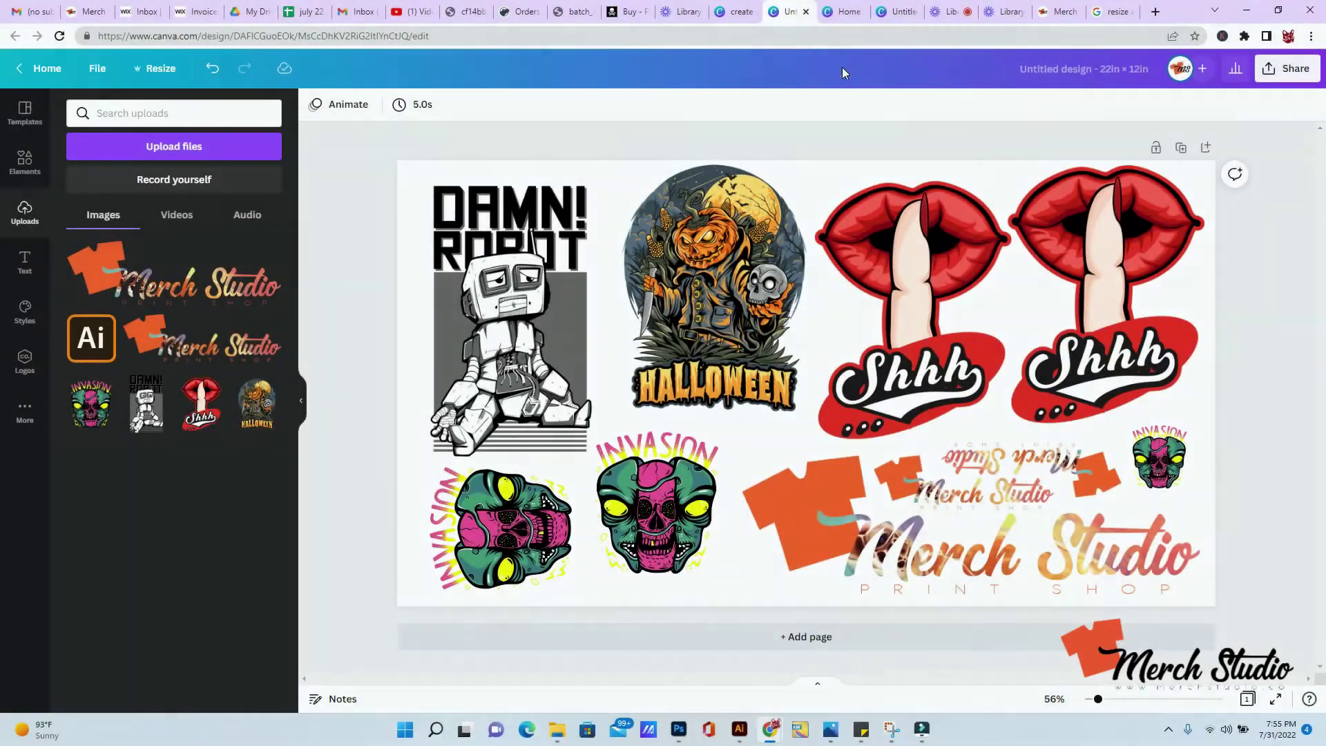
From the Canva home page, start a custom-size design with units set to inches
{"action": "left_click", "coordinate": [843, 15]}
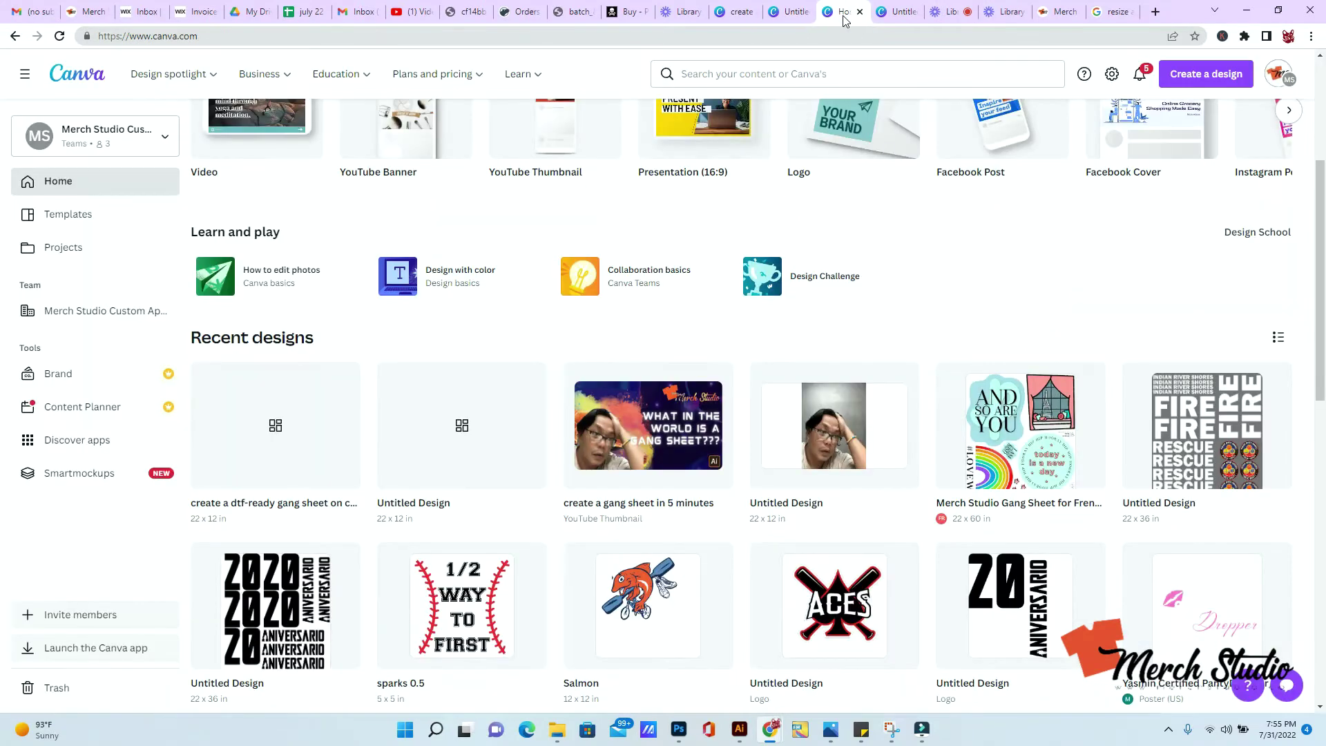
{"action": "left_click", "coordinate": [1176, 79]}
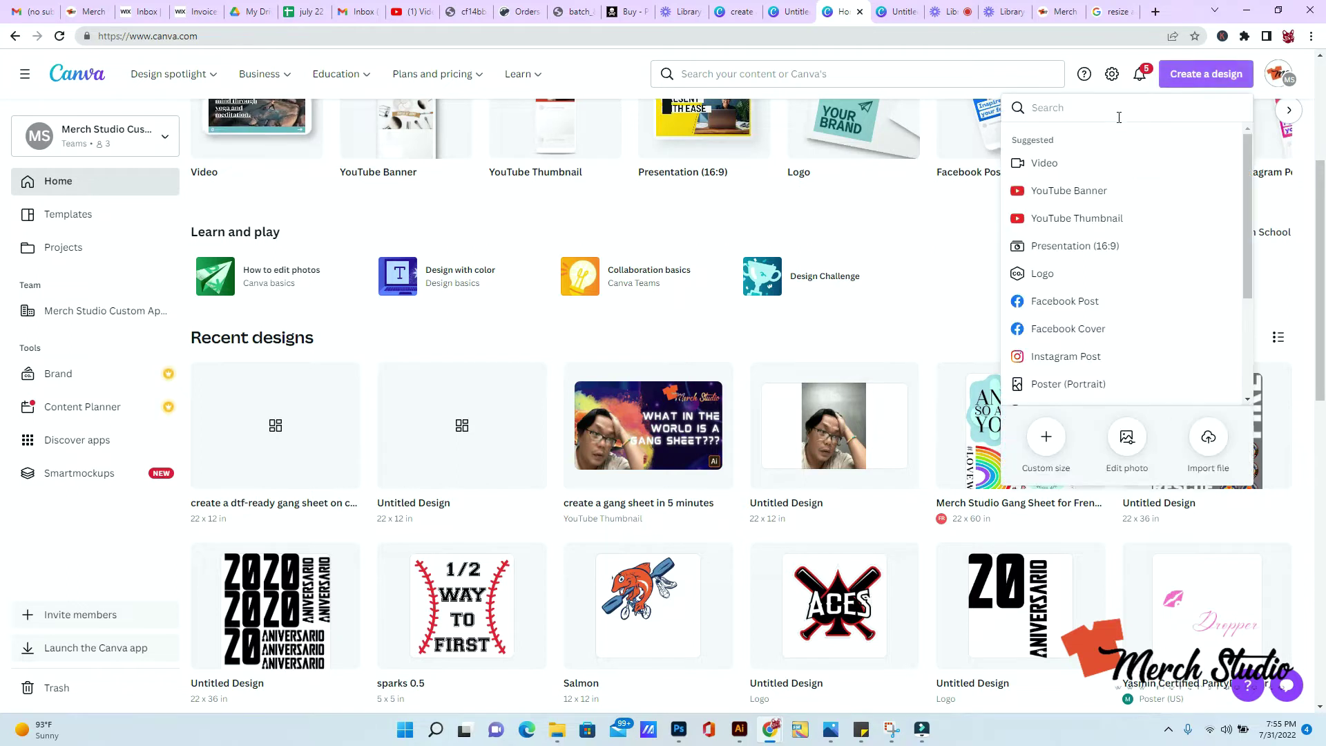
{"action": "left_click", "coordinate": [1045, 446]}
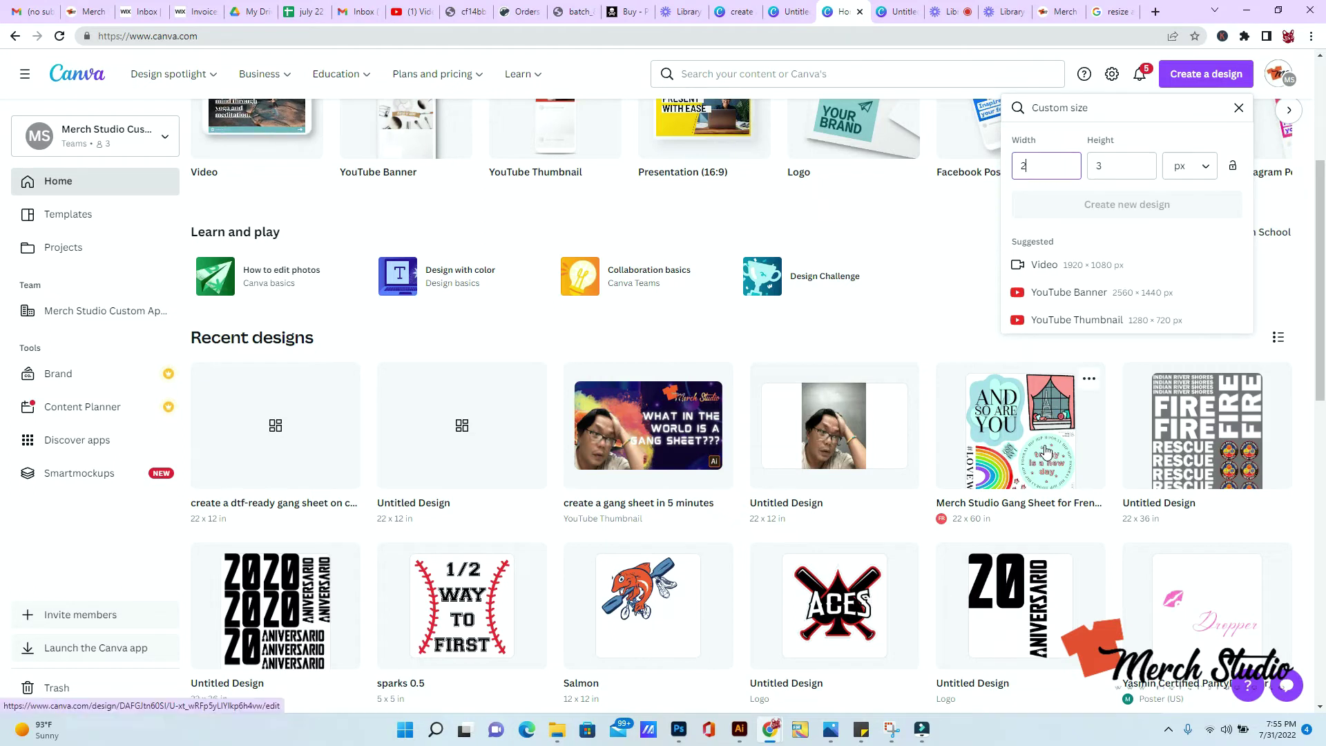
{"action": "left_click", "coordinate": [1197, 169]}
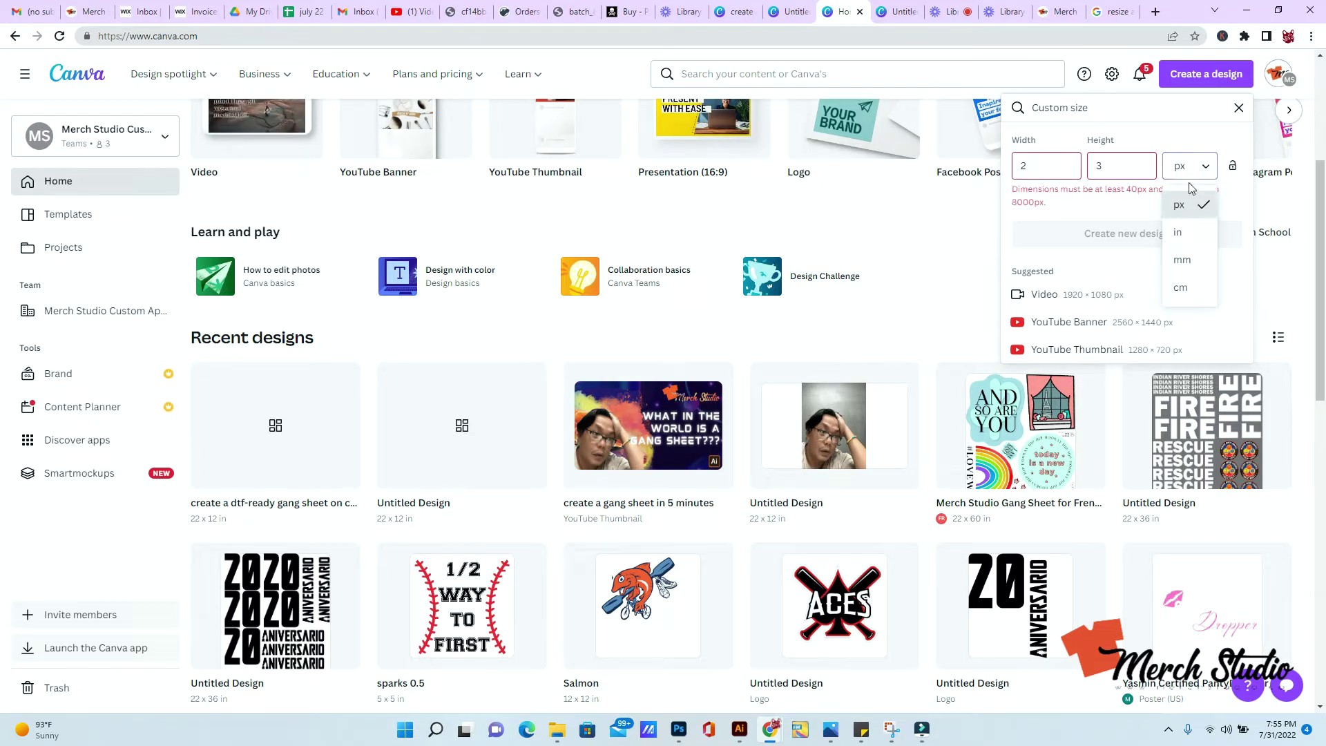
{"action": "left_click", "coordinate": [1181, 233]}
Enter a width of 22 and edit the height field, clearing a stray 80
{"action": "double_click", "coordinate": [1030, 166]}
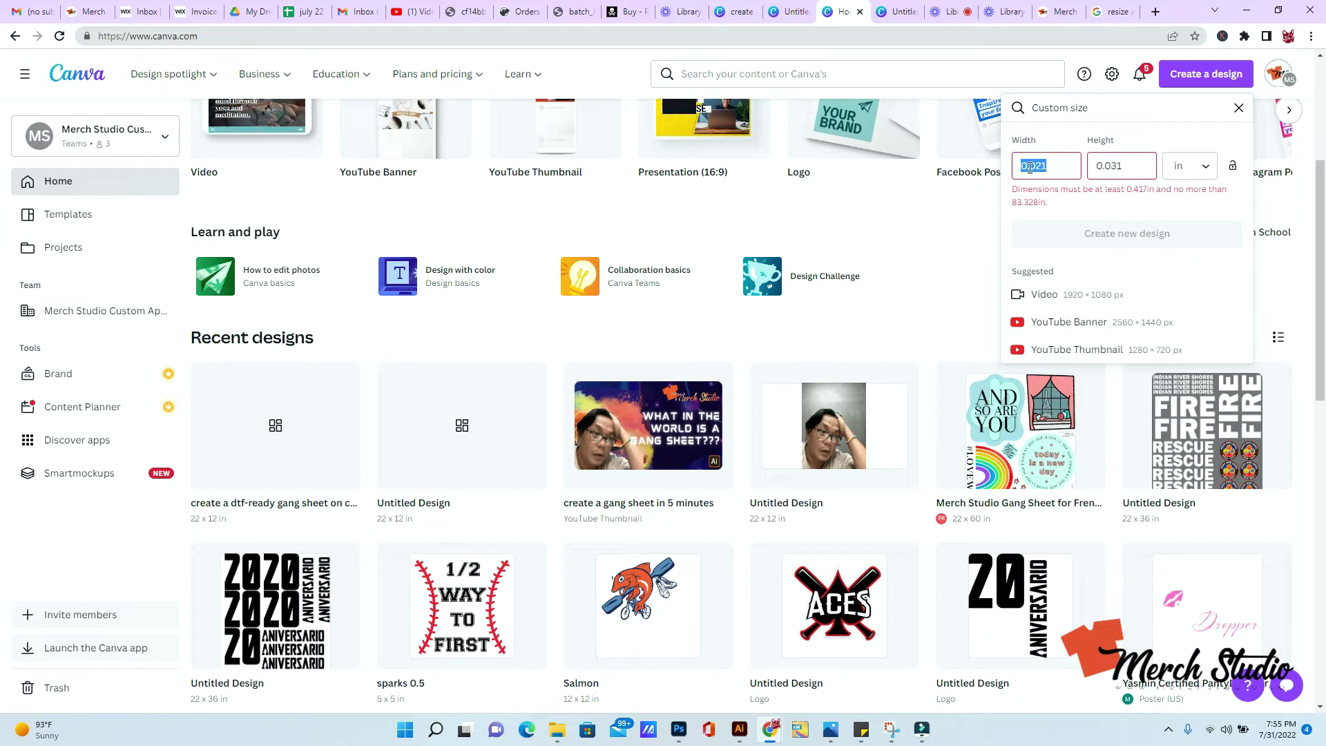
{"action": "type", "text": "22"}
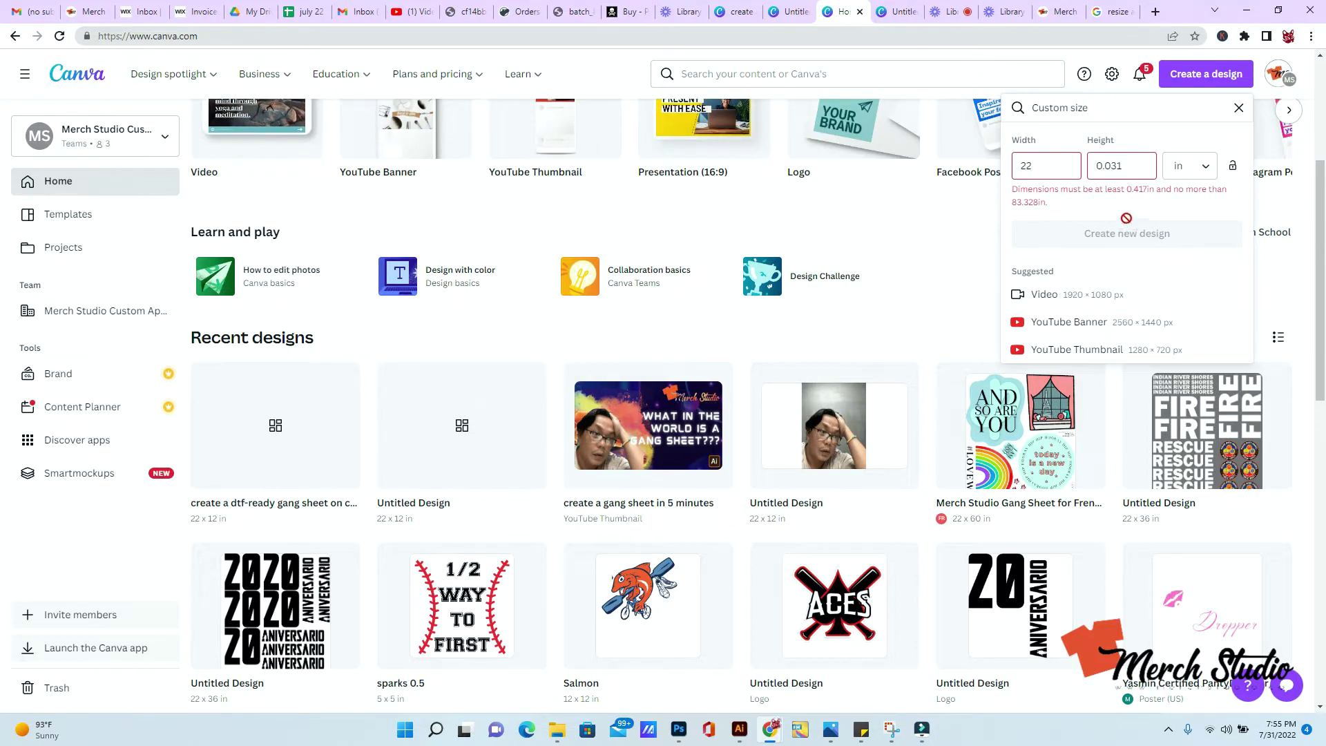
{"action": "double_click", "coordinate": [1123, 161]}
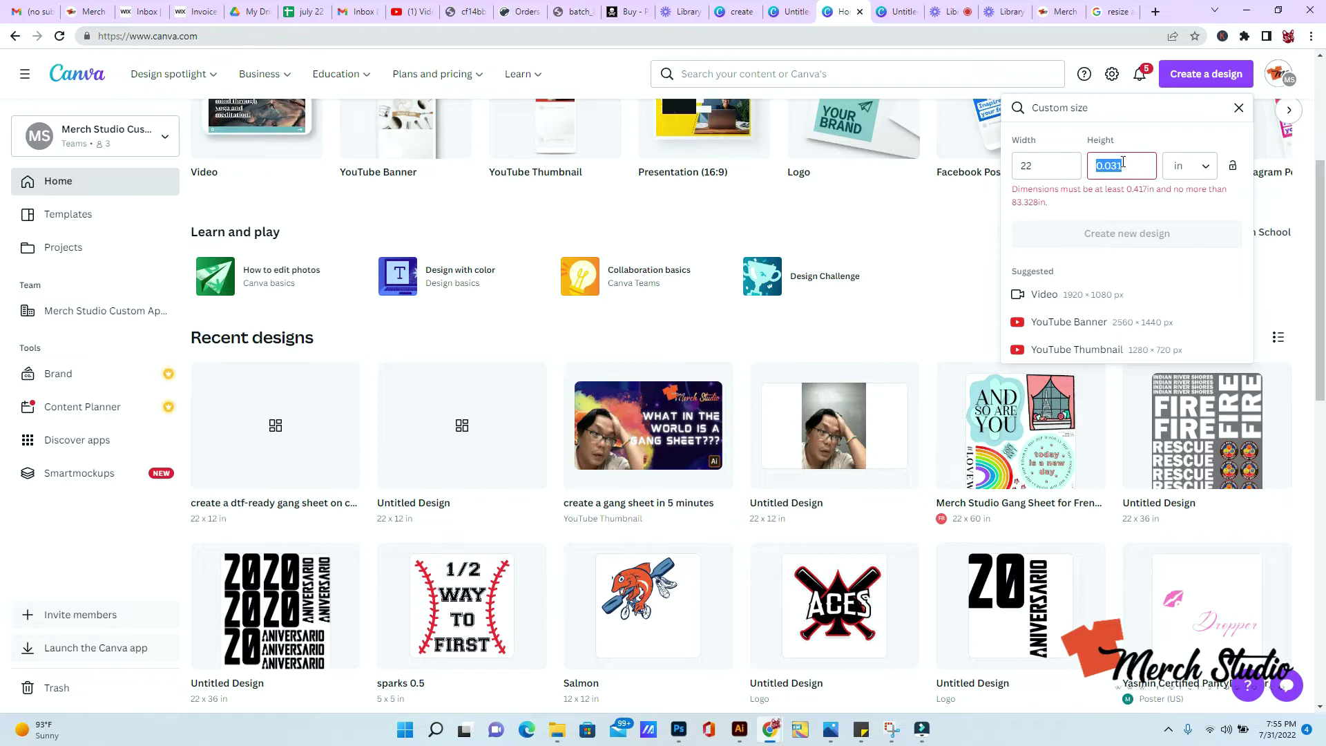
{"action": "type", "text": "12"}
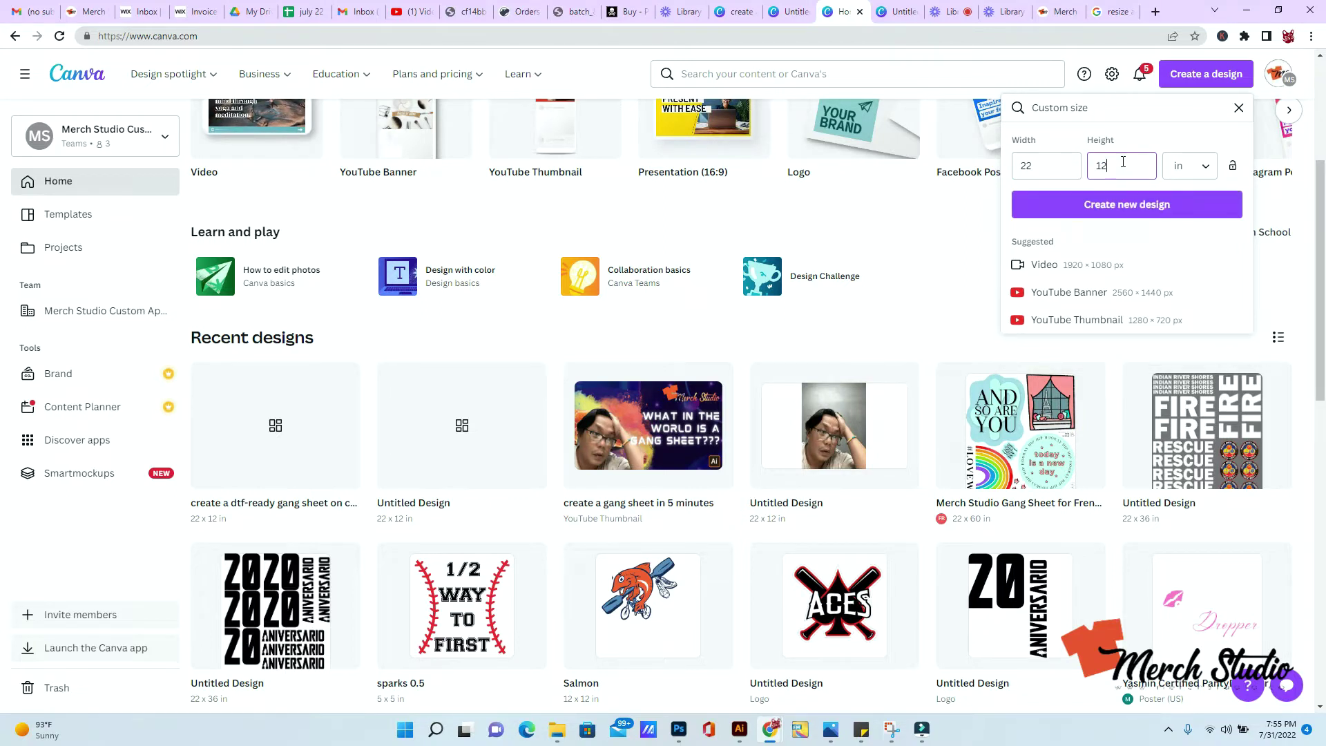
{"action": "key", "text": "BackSpace"}
{"action": "key", "text": "BackSpace"}
{"action": "type", "text": "80"}
{"action": "key", "text": "BackSpace"}
{"action": "key", "text": "BackSpace"}
Set height 12, create the 22 × 12 in design, and upload Turtle from Animals
{"action": "type", "text": "12"}
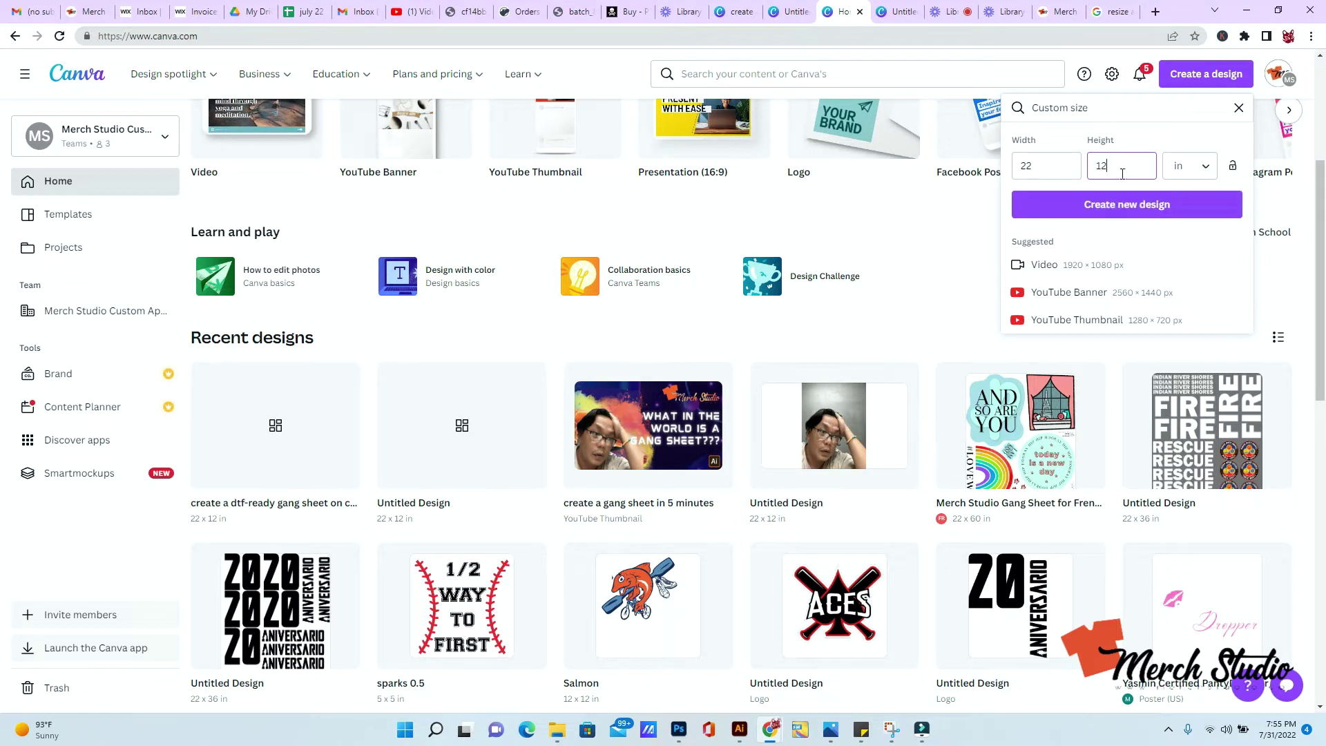
{"action": "left_click", "coordinate": [1123, 203]}
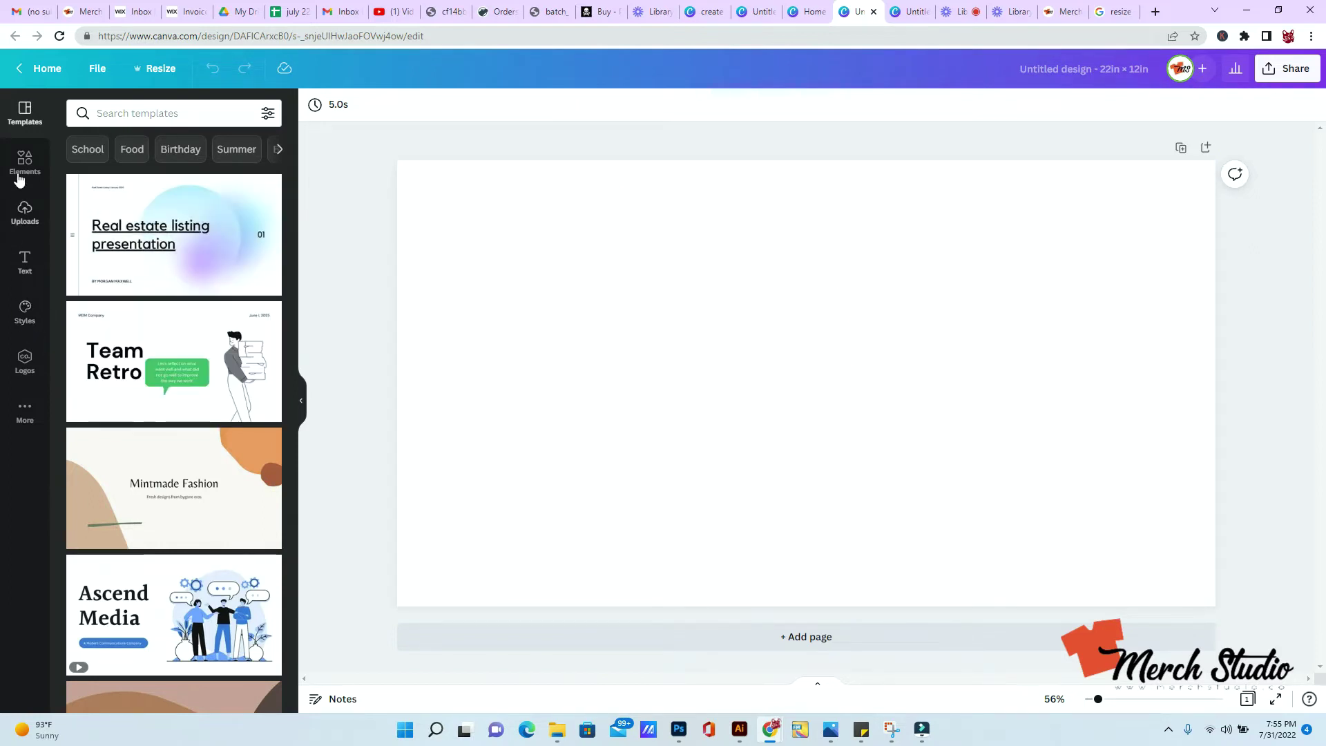
{"action": "left_click", "coordinate": [25, 224]}
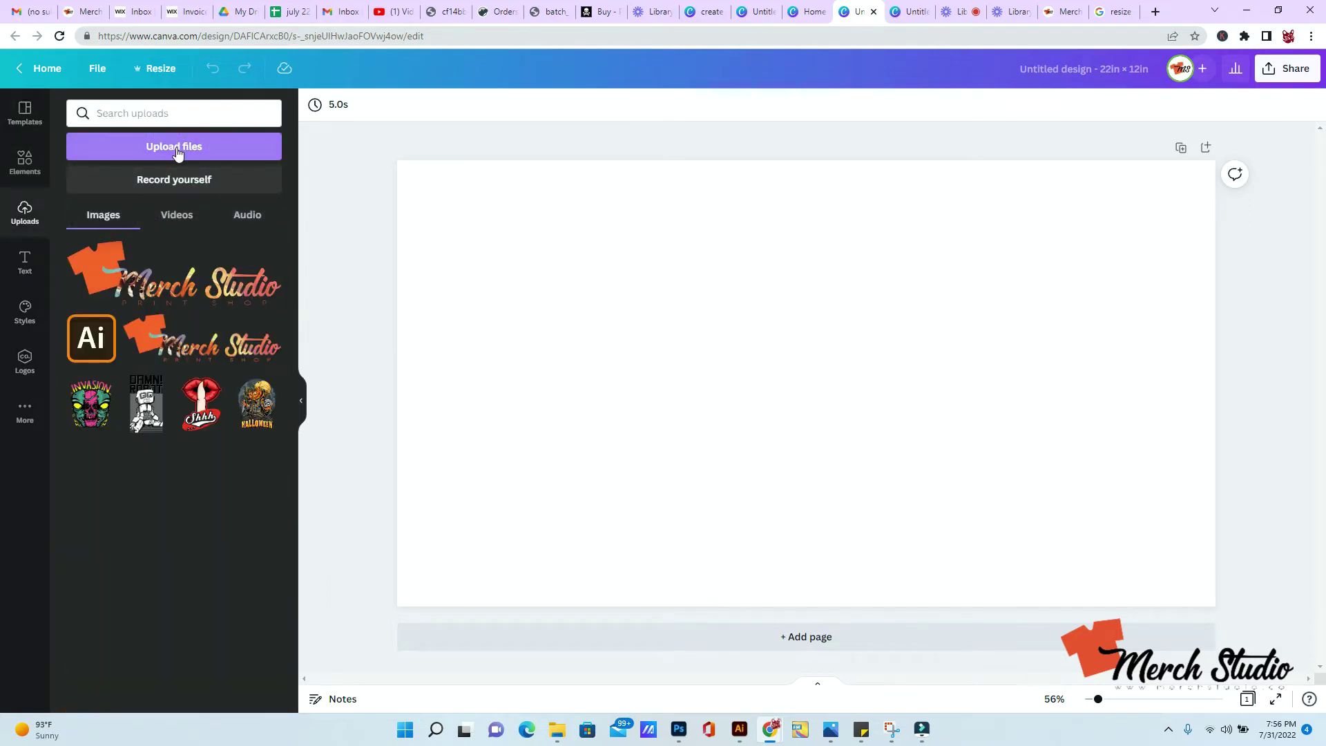
{"action": "left_click", "coordinate": [176, 147]}
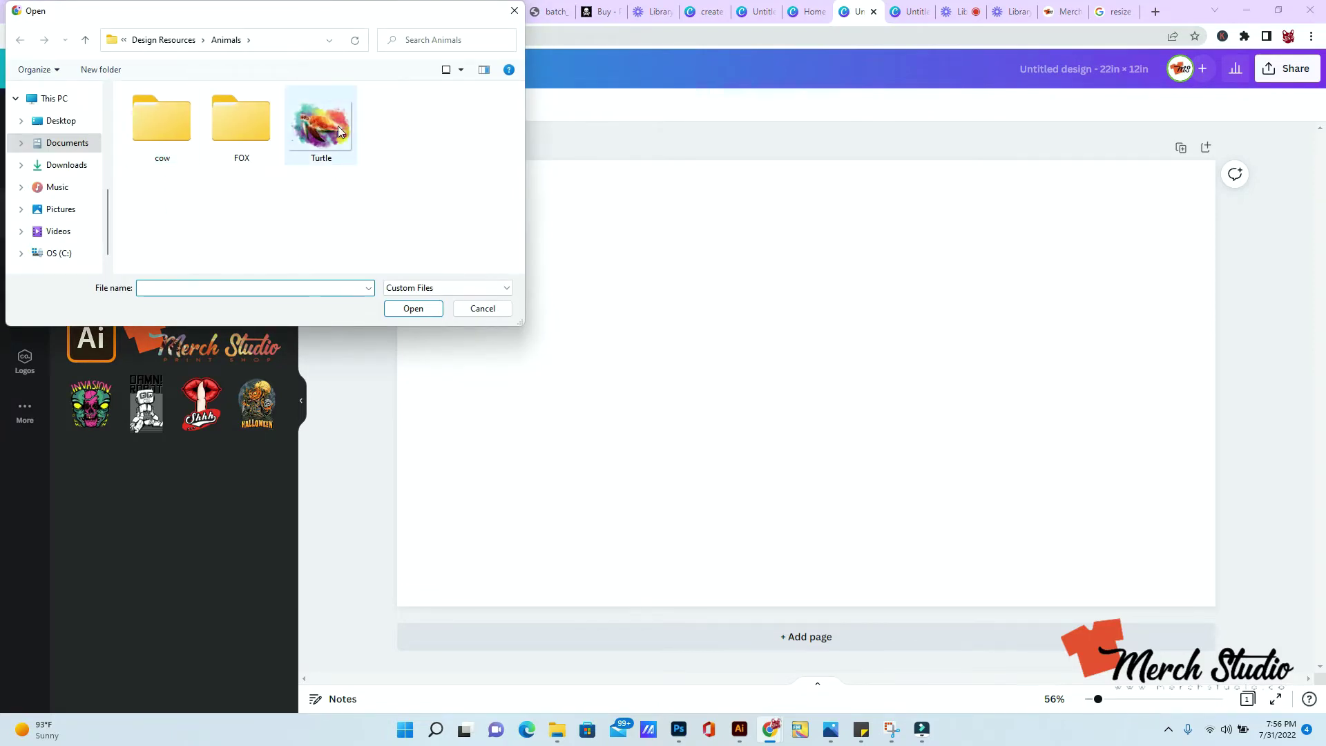
{"action": "double_click", "coordinate": [337, 125]}
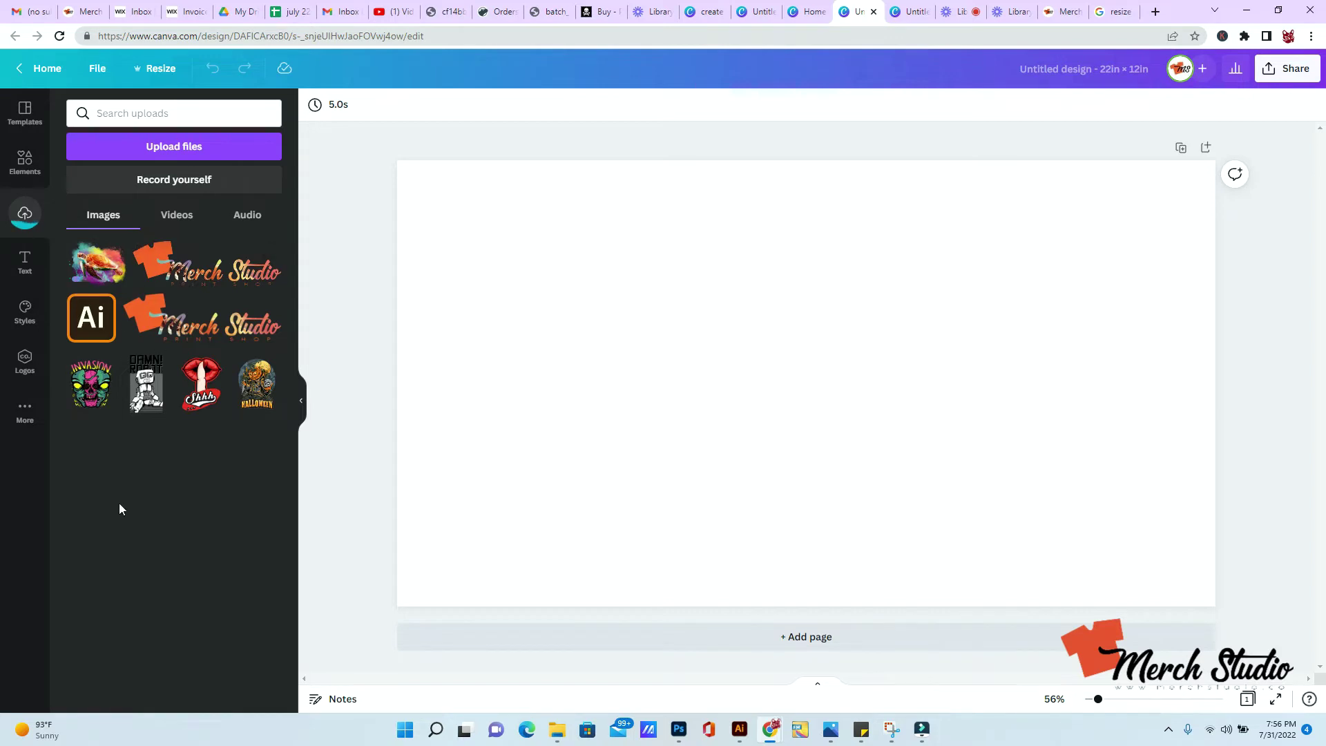
Add the turtle image, shrink it to about 6.9 × 5.4, and move it top-left
{"action": "left_click", "coordinate": [91, 266]}
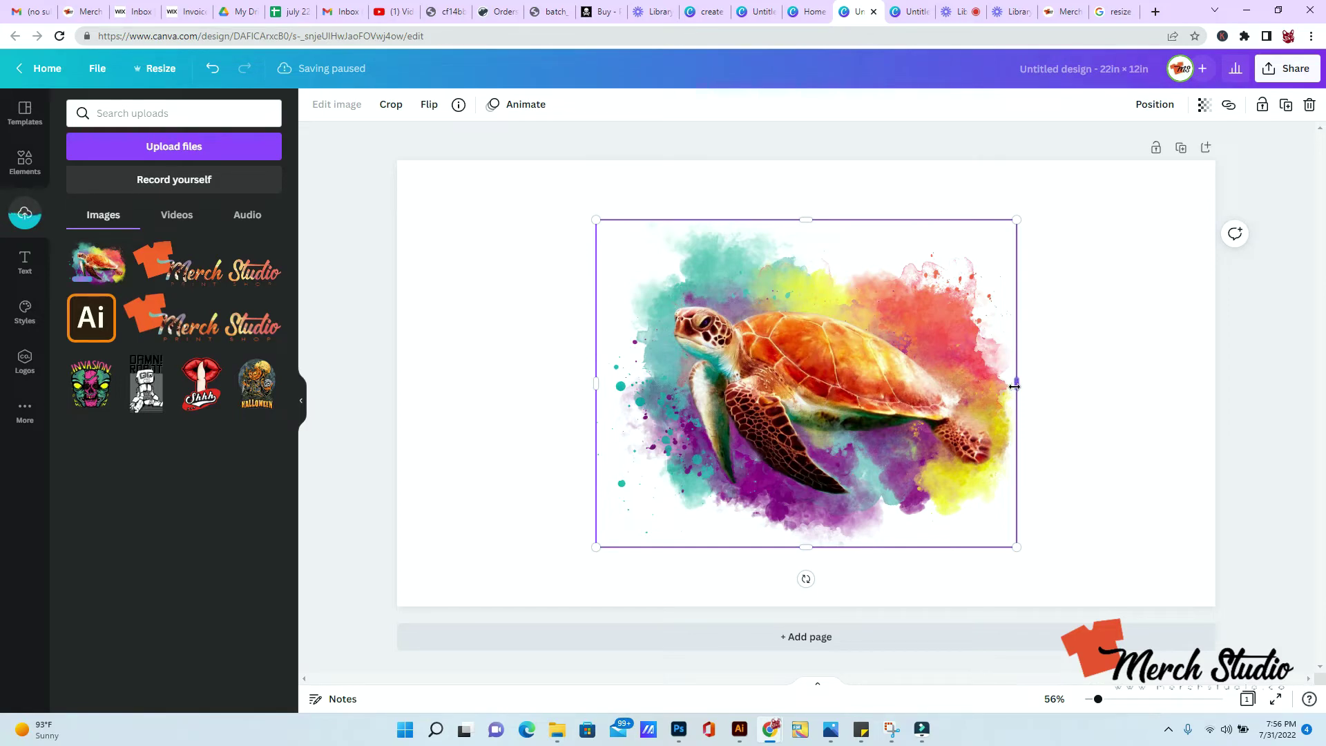
{"action": "left_click_drag", "start_coordinate": [984, 386], "coordinate": [1013, 384]}
{"action": "mouse_move", "coordinate": [801, 217]}
{"action": "left_mouse_down"}
{"action": "mouse_move", "coordinate": [802, 329]}
{"action": "mouse_move", "coordinate": [803, 231]}
{"action": "left_mouse_up"}
{"action": "key", "text": "ctrl+z"}
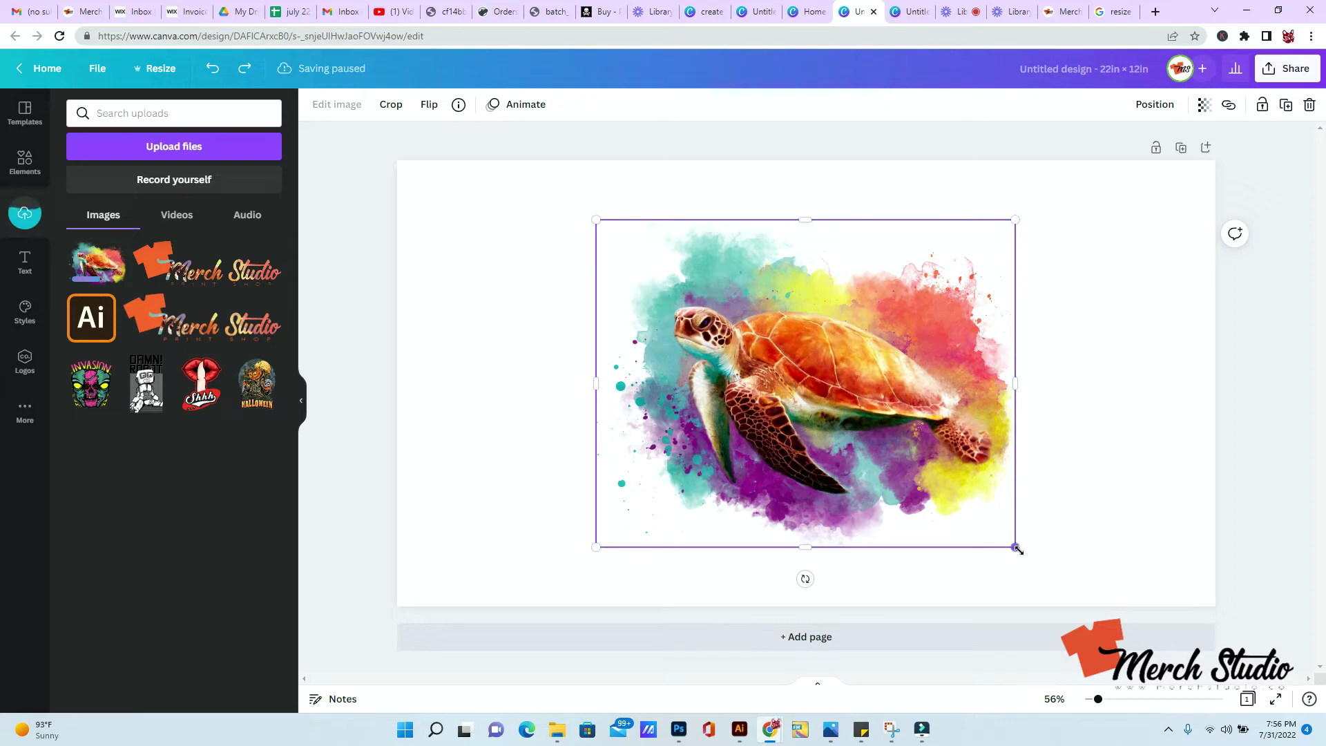
{"action": "left_click_drag", "start_coordinate": [1015, 547], "coordinate": [871, 433]}
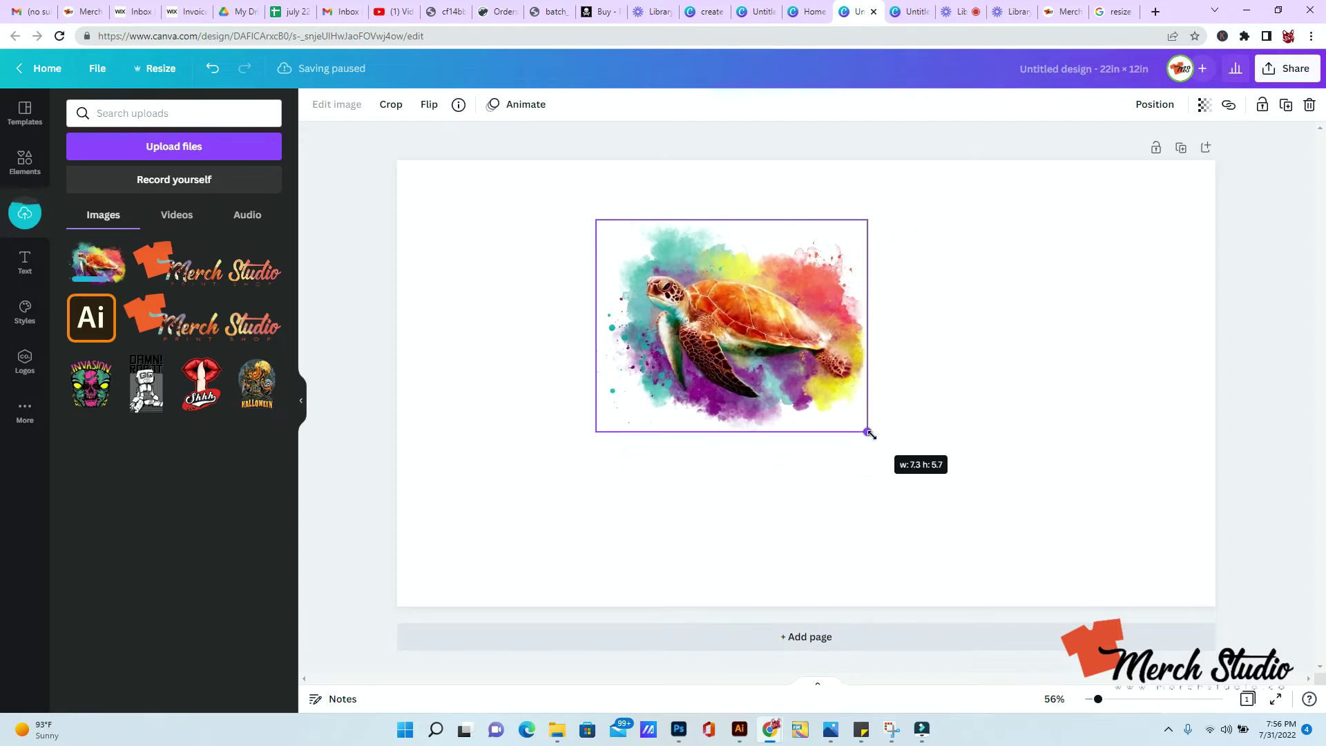
{"action": "left_click_drag", "start_coordinate": [871, 433], "coordinate": [943, 510]}
{"action": "left_click_drag", "start_coordinate": [831, 423], "coordinate": [639, 364]}
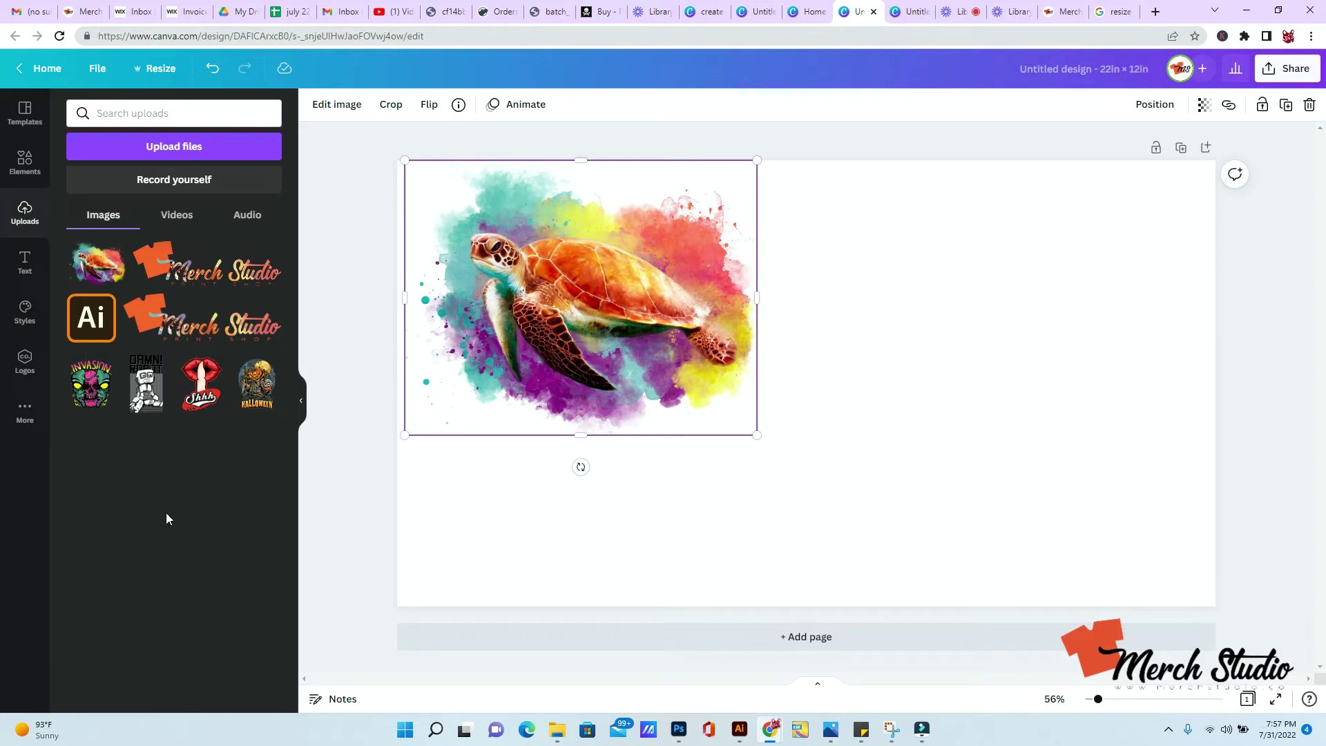
Add the Shhh lips beside the turtle and an enlarged Halloween image at top right
{"action": "left_click", "coordinate": [201, 404]}
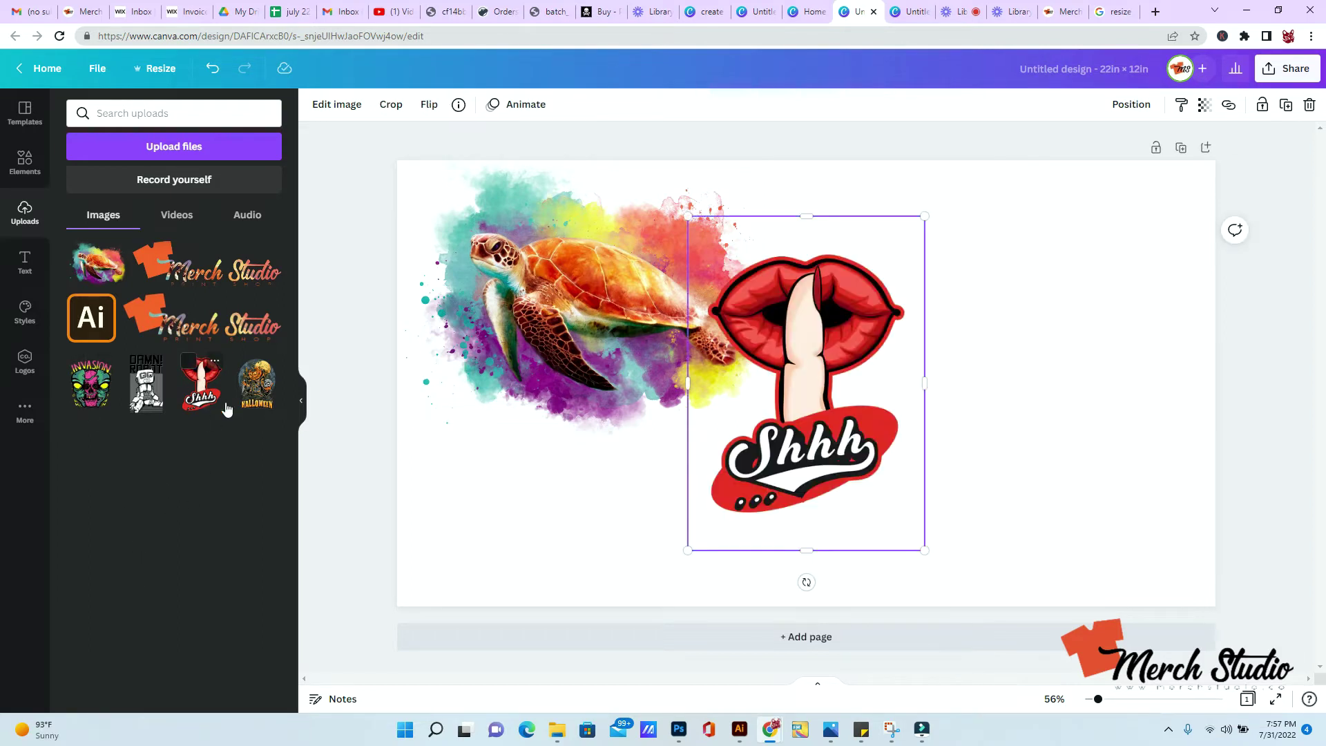
{"action": "left_click_drag", "start_coordinate": [815, 412], "coordinate": [864, 337]}
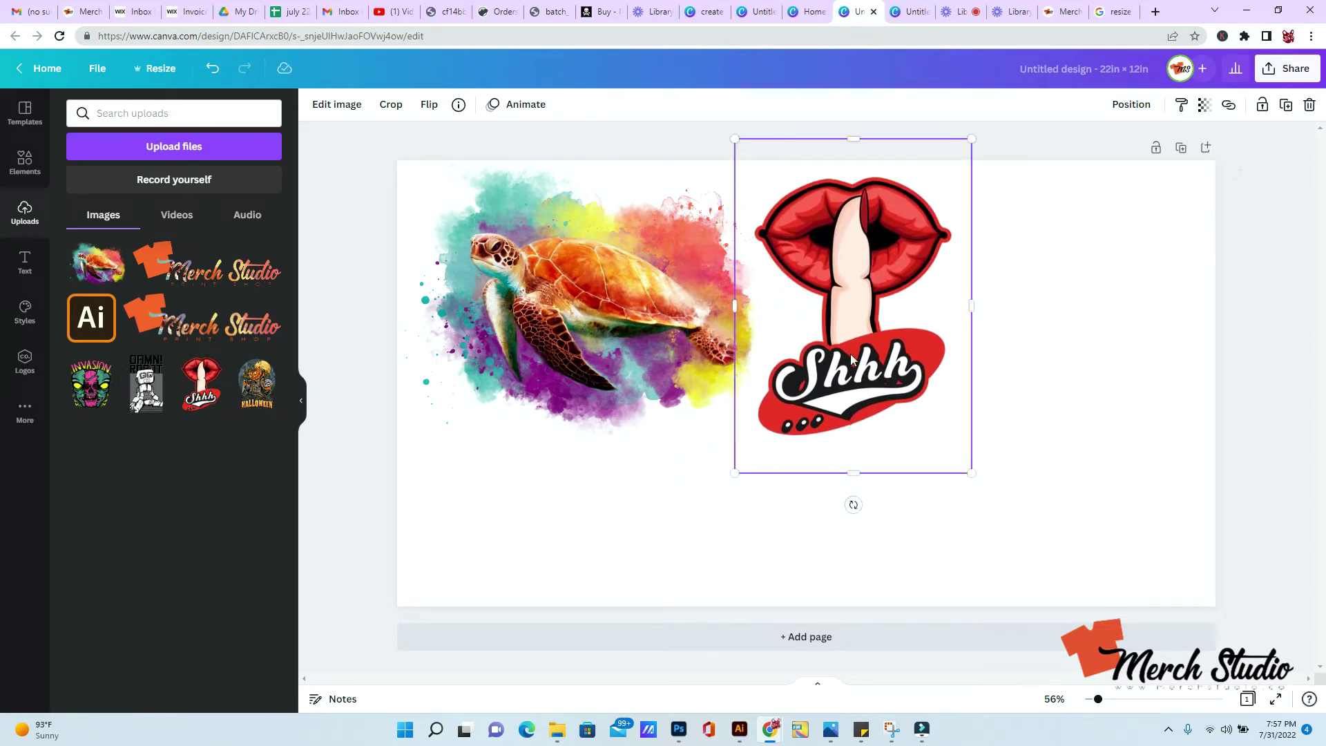
{"action": "left_click", "coordinate": [270, 400]}
{"action": "left_click_drag", "start_coordinate": [789, 413], "coordinate": [1028, 342]}
{"action": "left_click_drag", "start_coordinate": [1164, 478], "coordinate": [1234, 609]}
{"action": "left_click_drag", "start_coordinate": [1082, 449], "coordinate": [1070, 404]}
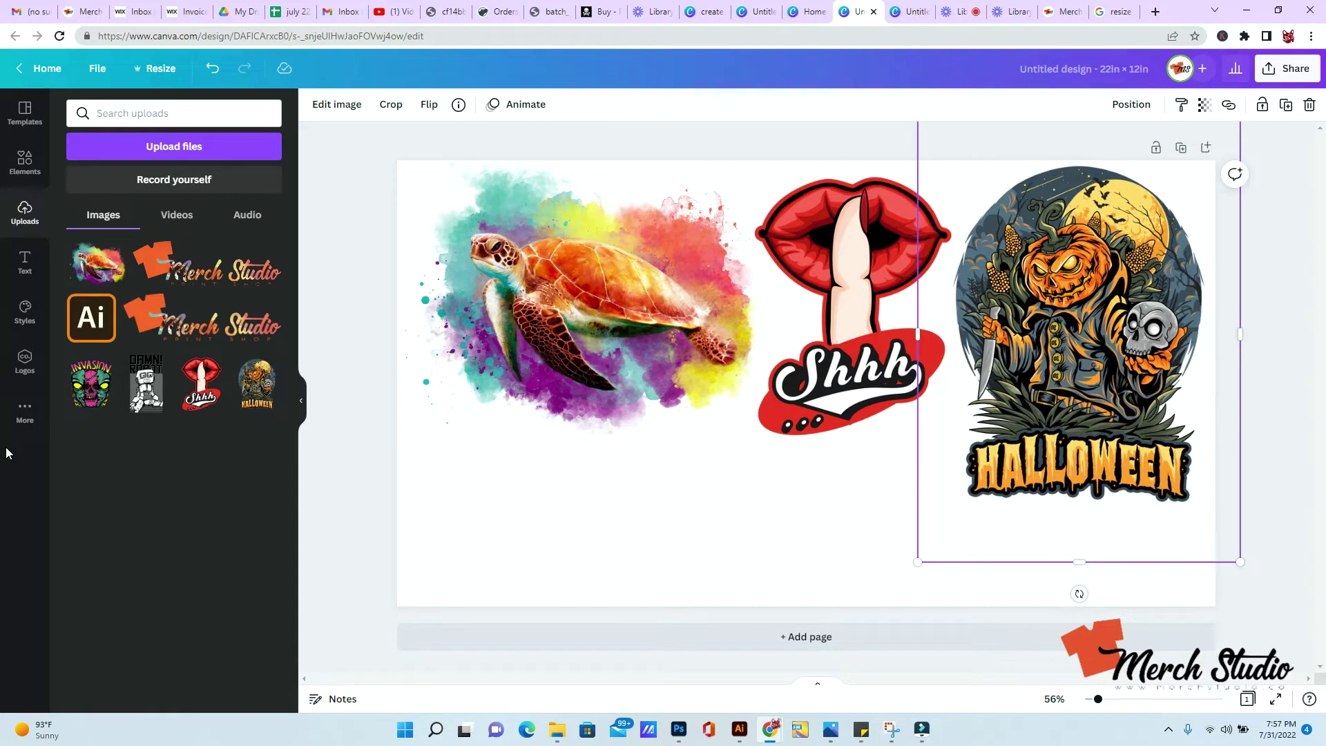
Add a shrunken Invasion skull at lower left and duplicate it beside the original
{"action": "left_click", "coordinate": [88, 395]}
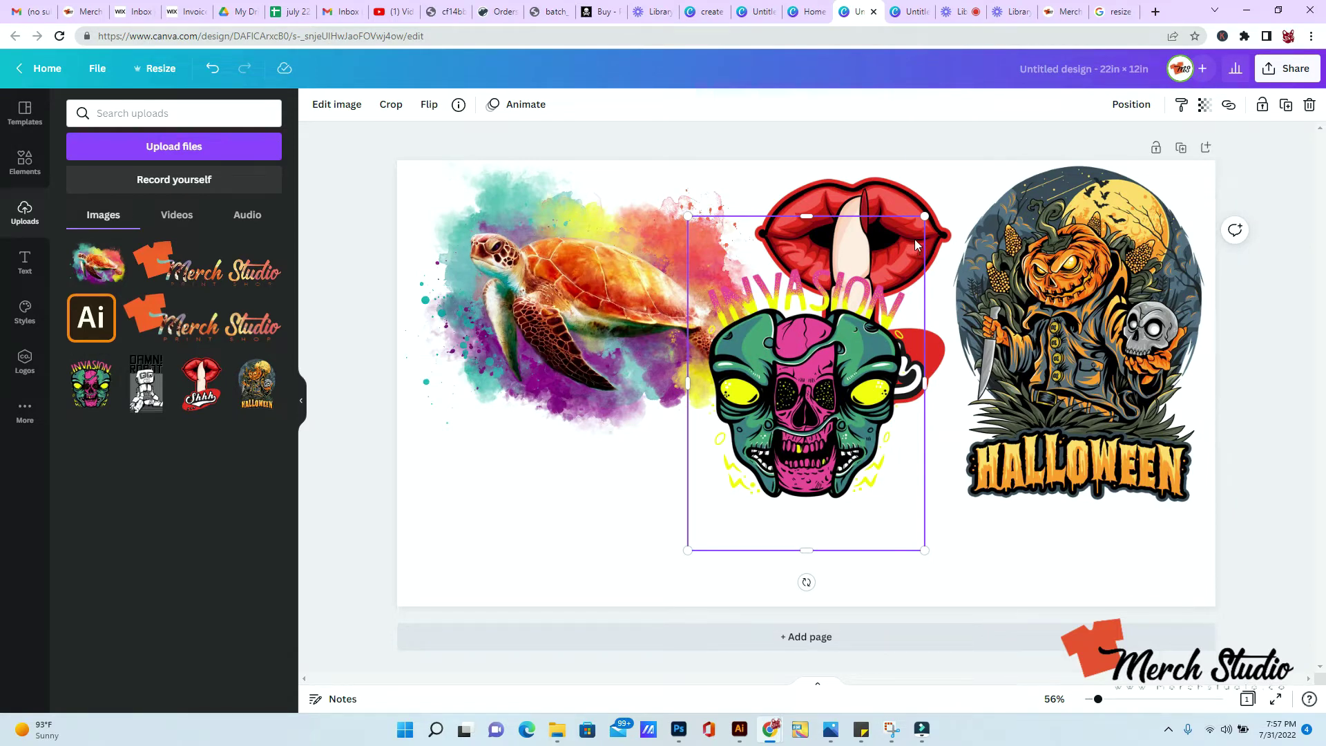
{"action": "left_click_drag", "start_coordinate": [821, 402], "coordinate": [749, 499]}
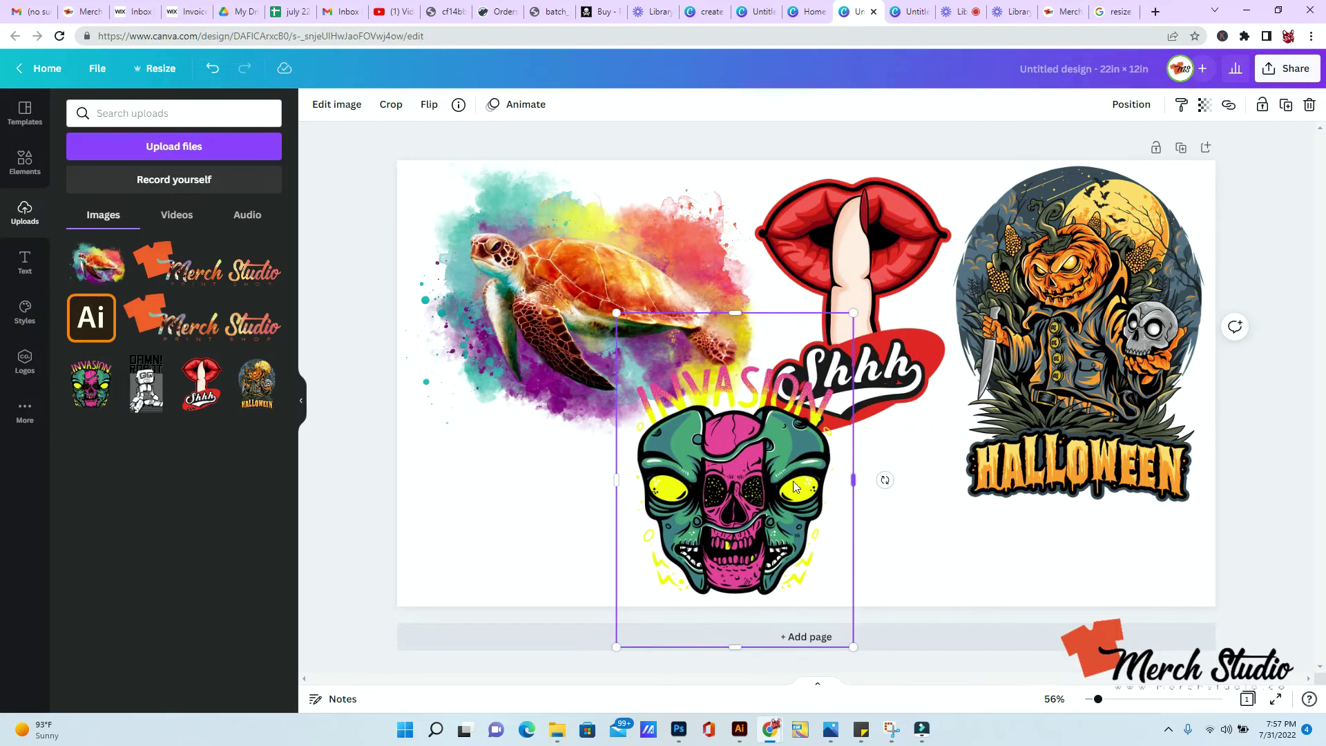
{"action": "left_click_drag", "start_coordinate": [853, 313], "coordinate": [754, 453]}
{"action": "left_click_drag", "start_coordinate": [709, 545], "coordinate": [491, 518]}
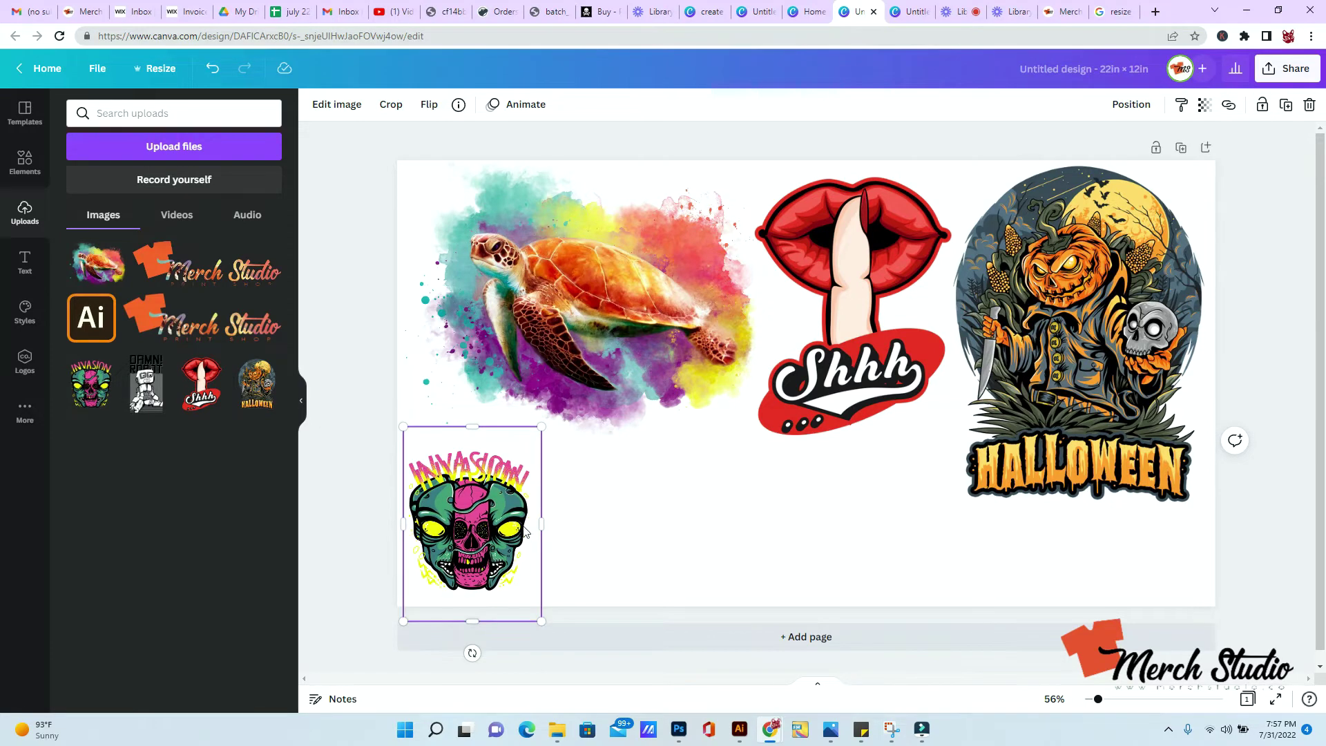
{"action": "key", "text": "ctrl+d"}
{"action": "left_click_drag", "start_coordinate": [494, 518], "coordinate": [631, 511]}
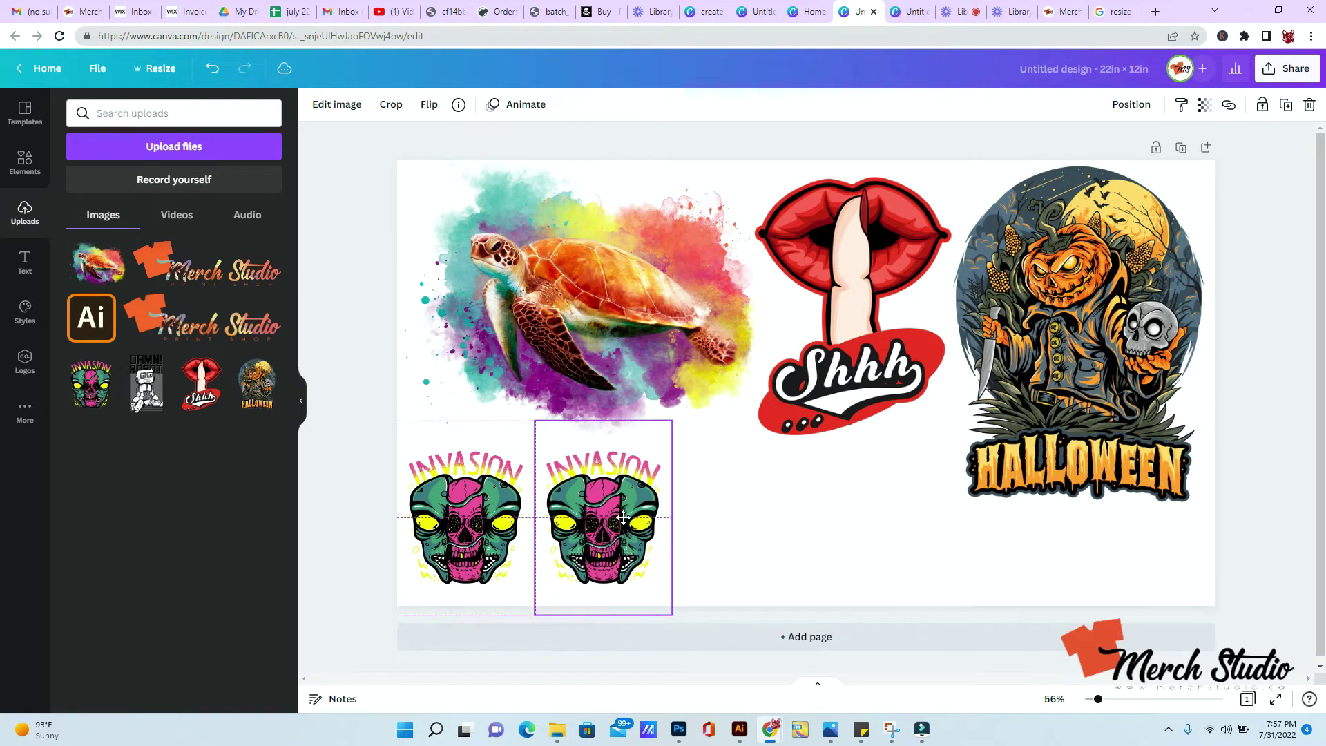
Copy and paste a third Invasion skull, allowing clipboard access, into the bottom row
{"action": "right_click", "coordinate": [601, 522]}
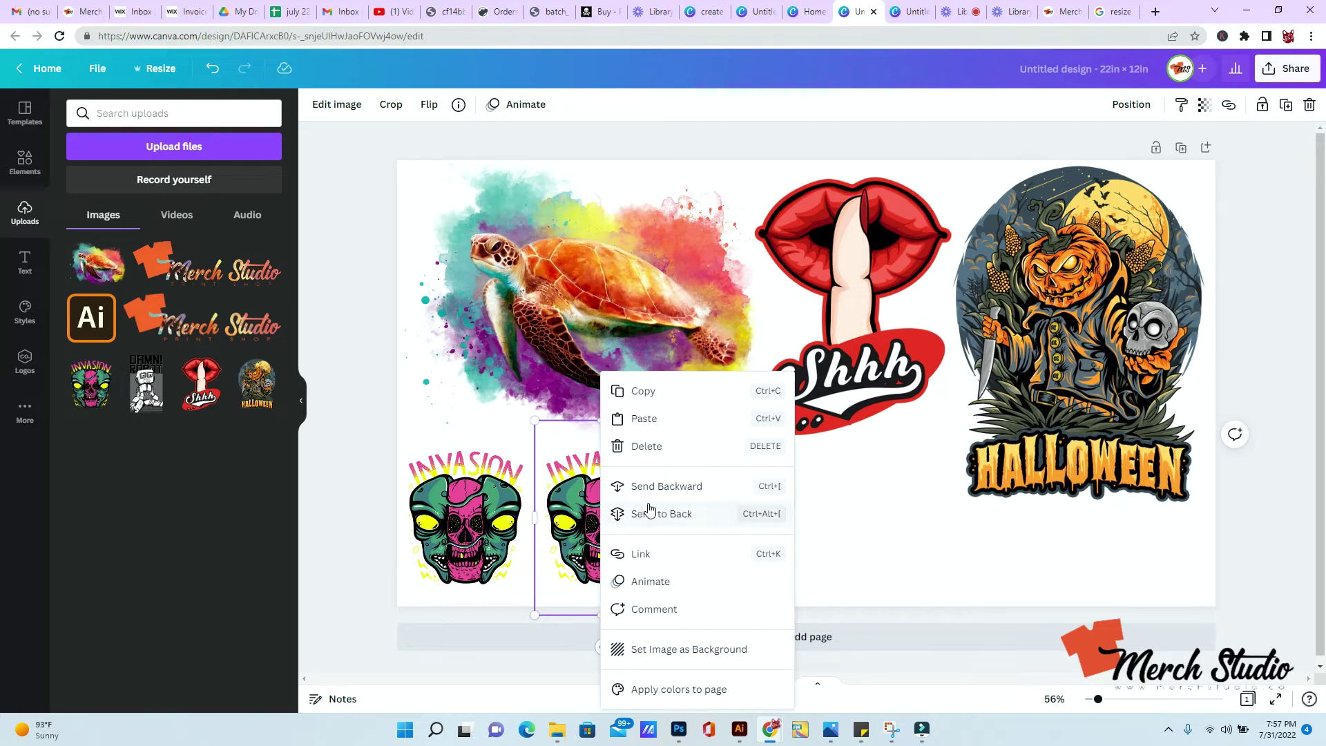
{"action": "left_click", "coordinate": [649, 391]}
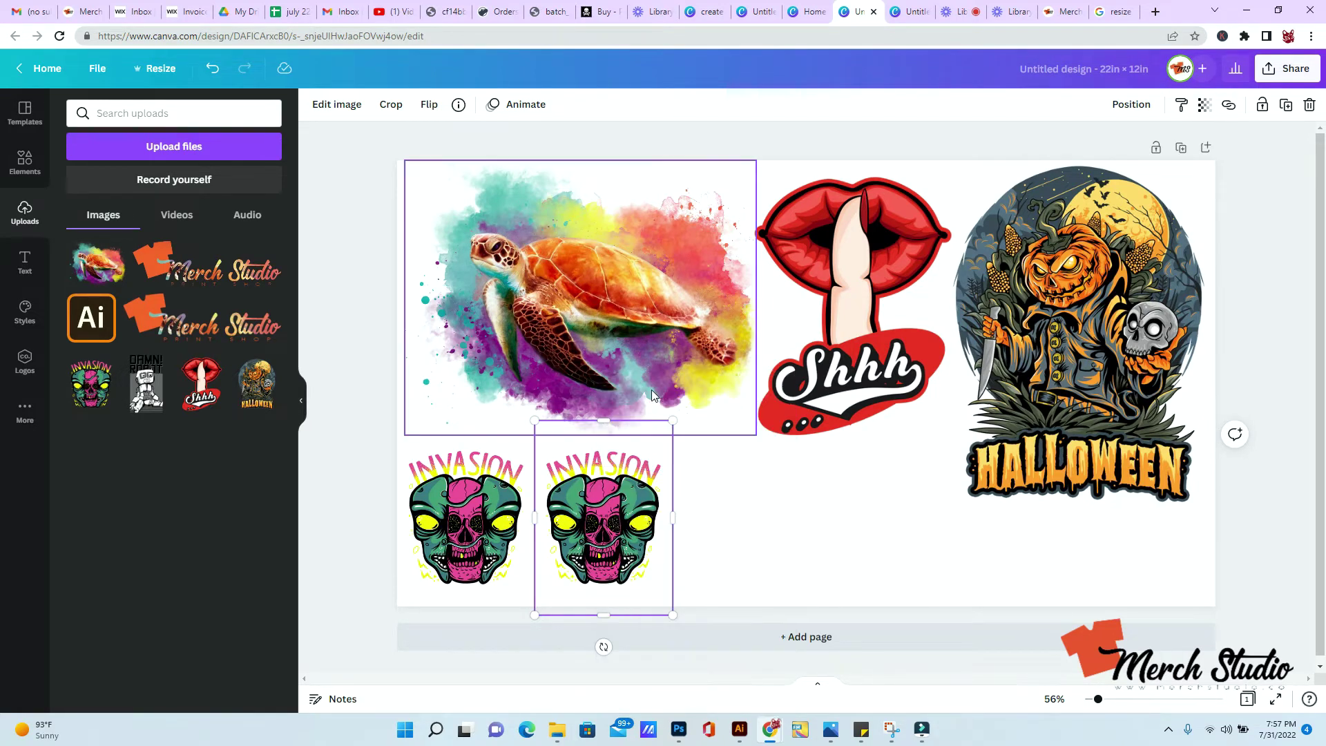
{"action": "right_click", "coordinate": [625, 534]}
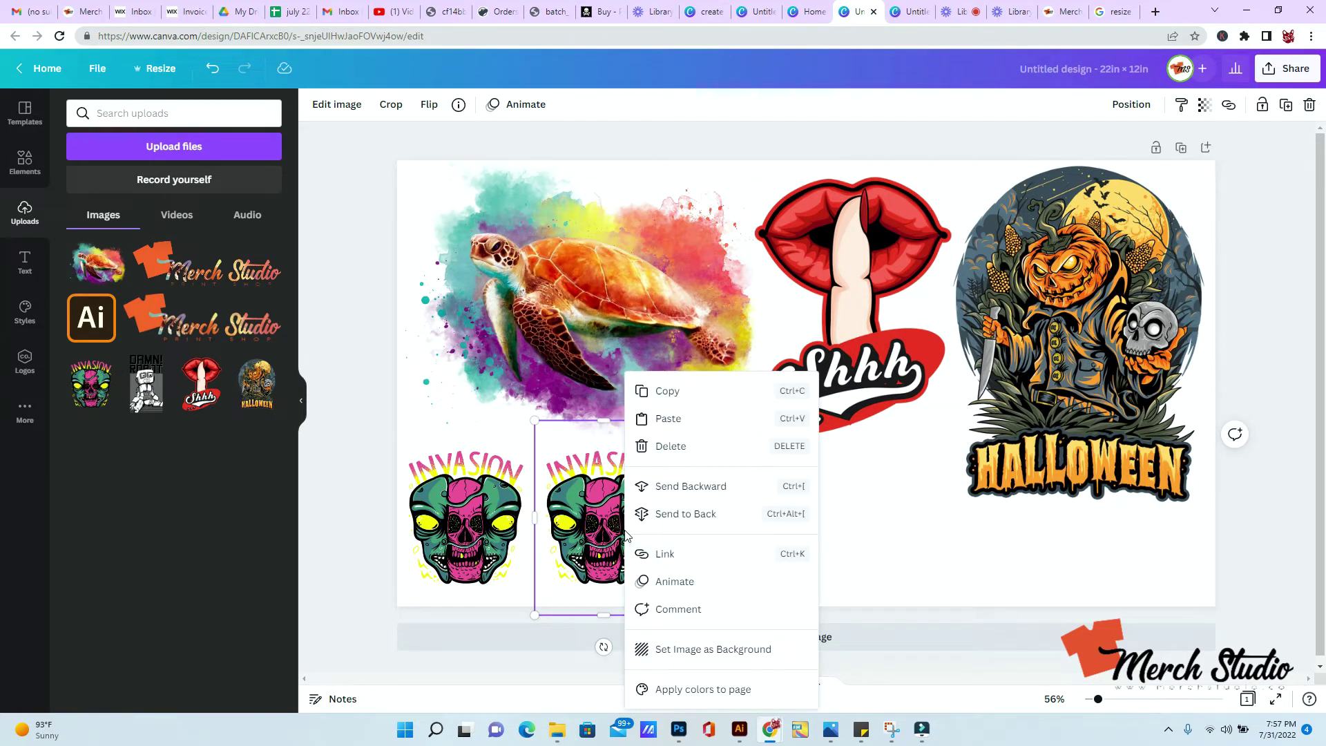
{"action": "left_click", "coordinate": [689, 419]}
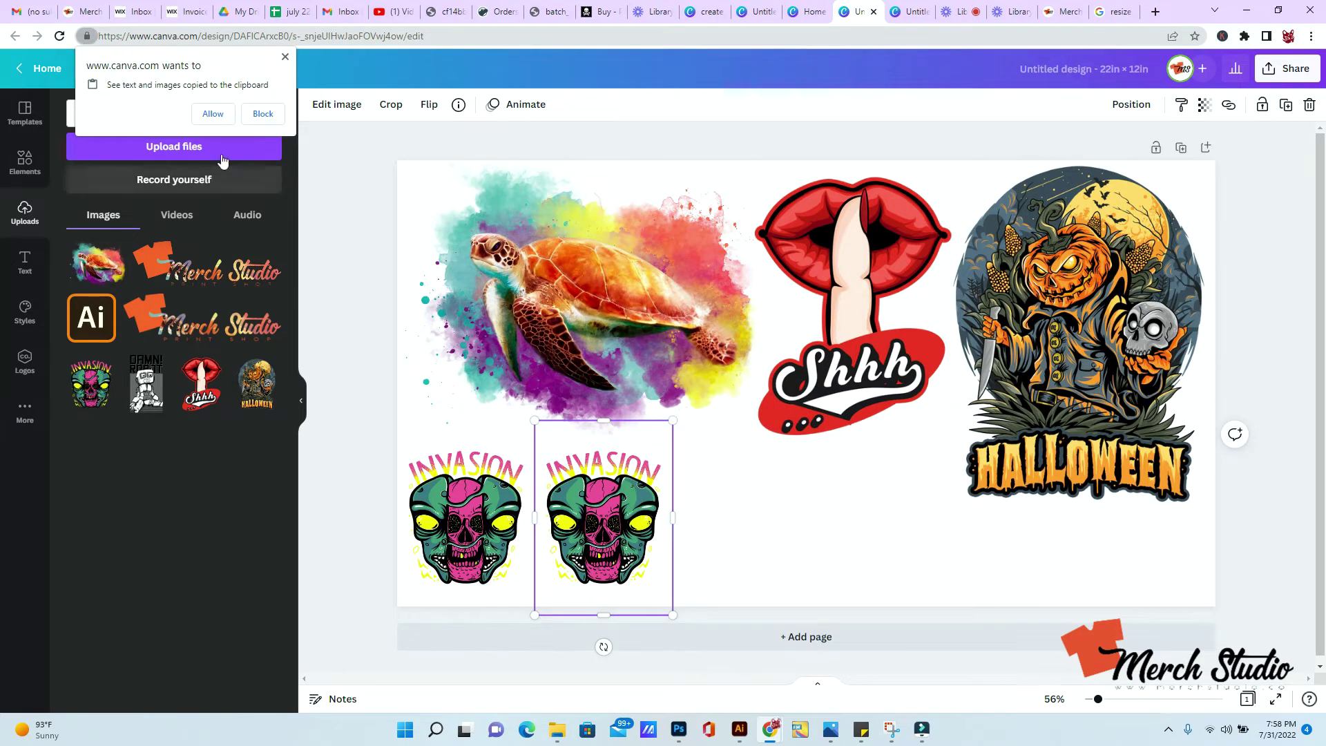
{"action": "left_click", "coordinate": [212, 114]}
{"action": "left_click_drag", "start_coordinate": [627, 504], "coordinate": [747, 500]}
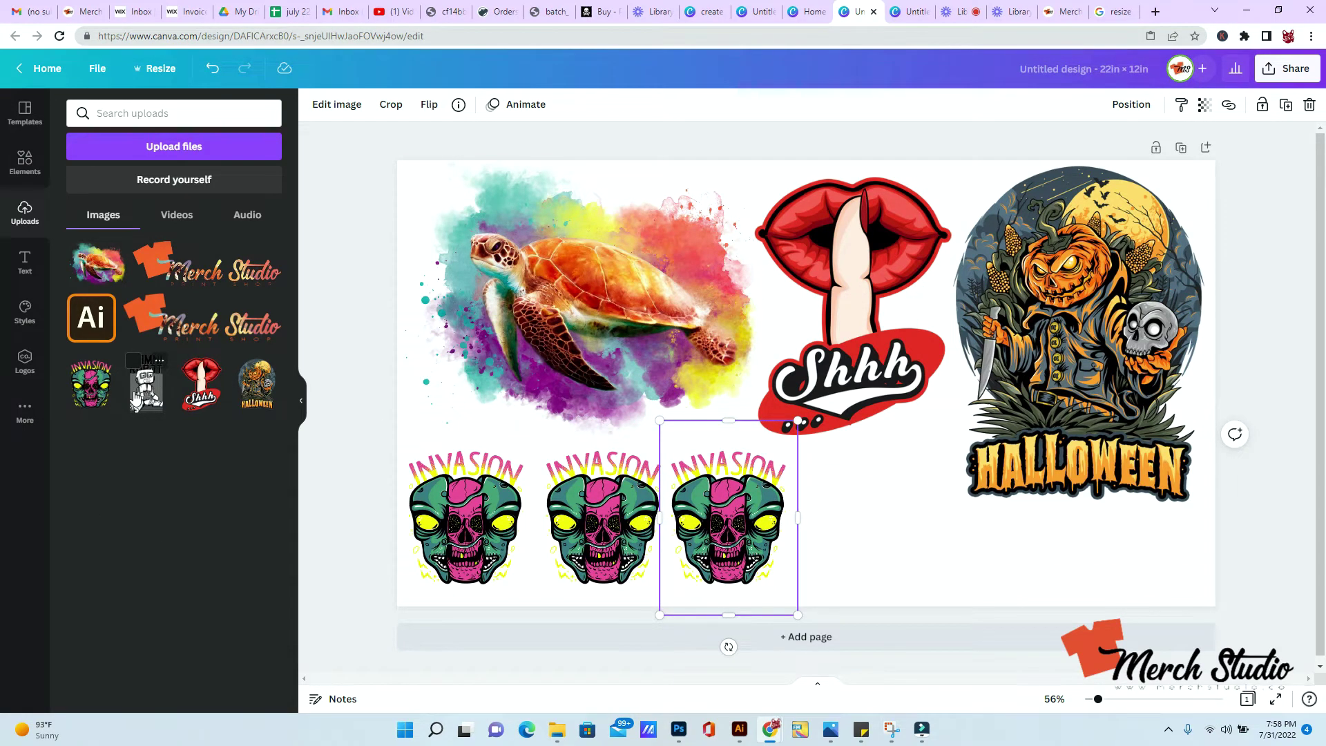
Place a shrunken DAMN! ROBOT graphic beside the Invasion row, then add the Merch Studio logo
{"action": "left_click_drag", "start_coordinate": [136, 399], "coordinate": [861, 417]}
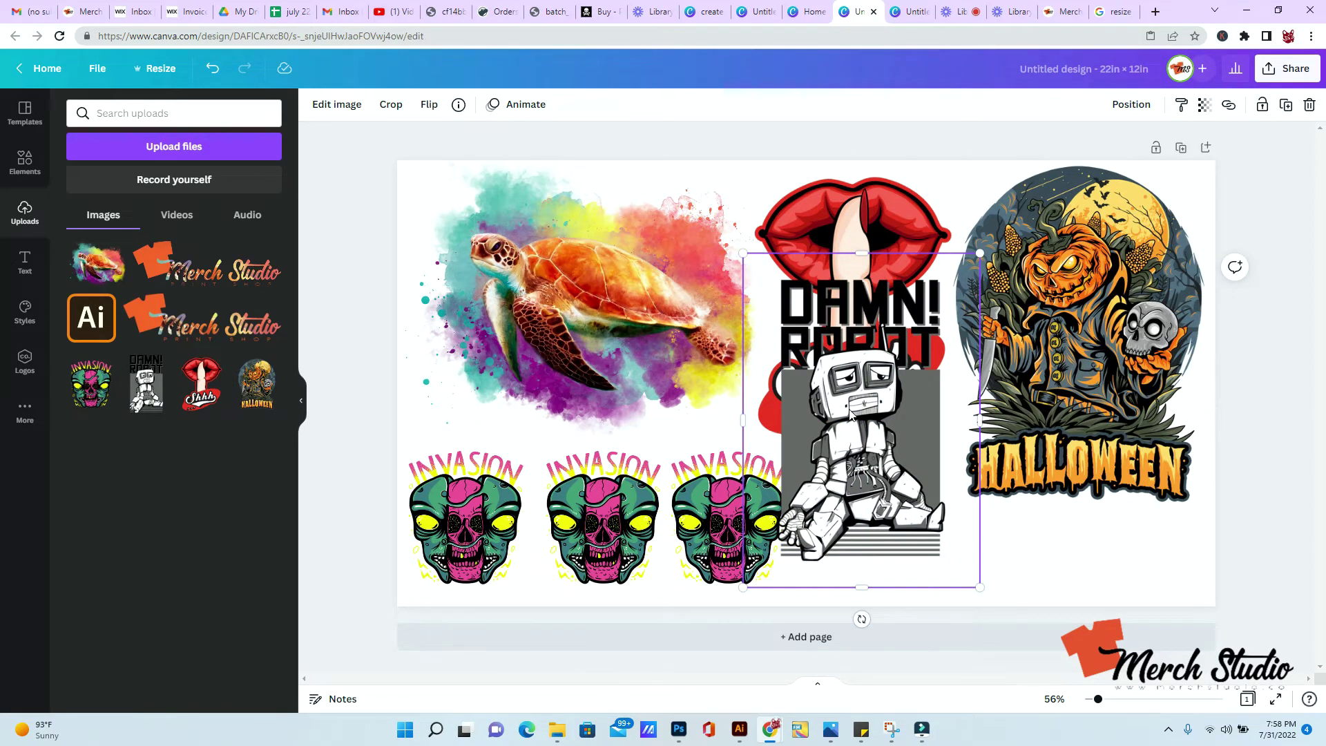
{"action": "left_click_drag", "start_coordinate": [742, 254], "coordinate": [853, 409]}
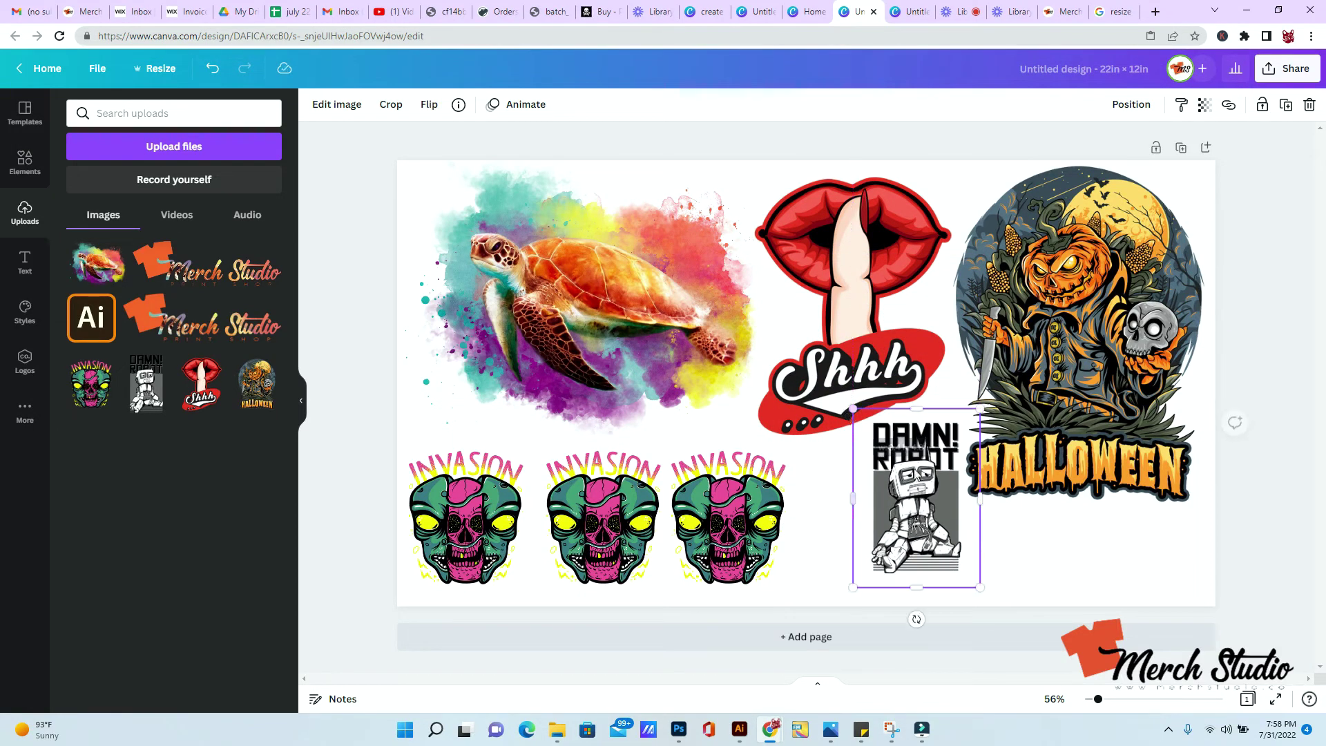
{"action": "left_click_drag", "start_coordinate": [920, 514], "coordinate": [851, 533]}
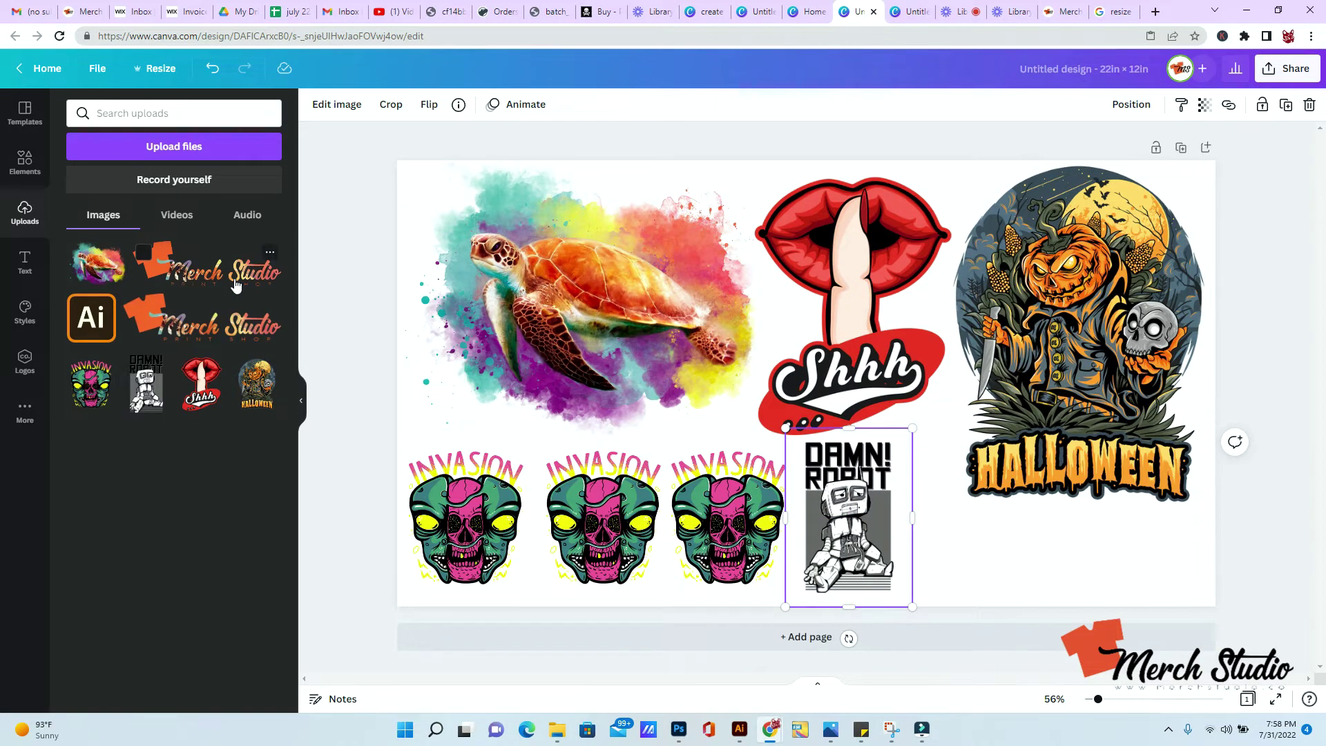
{"action": "left_click_drag", "start_coordinate": [235, 283], "coordinate": [864, 549]}
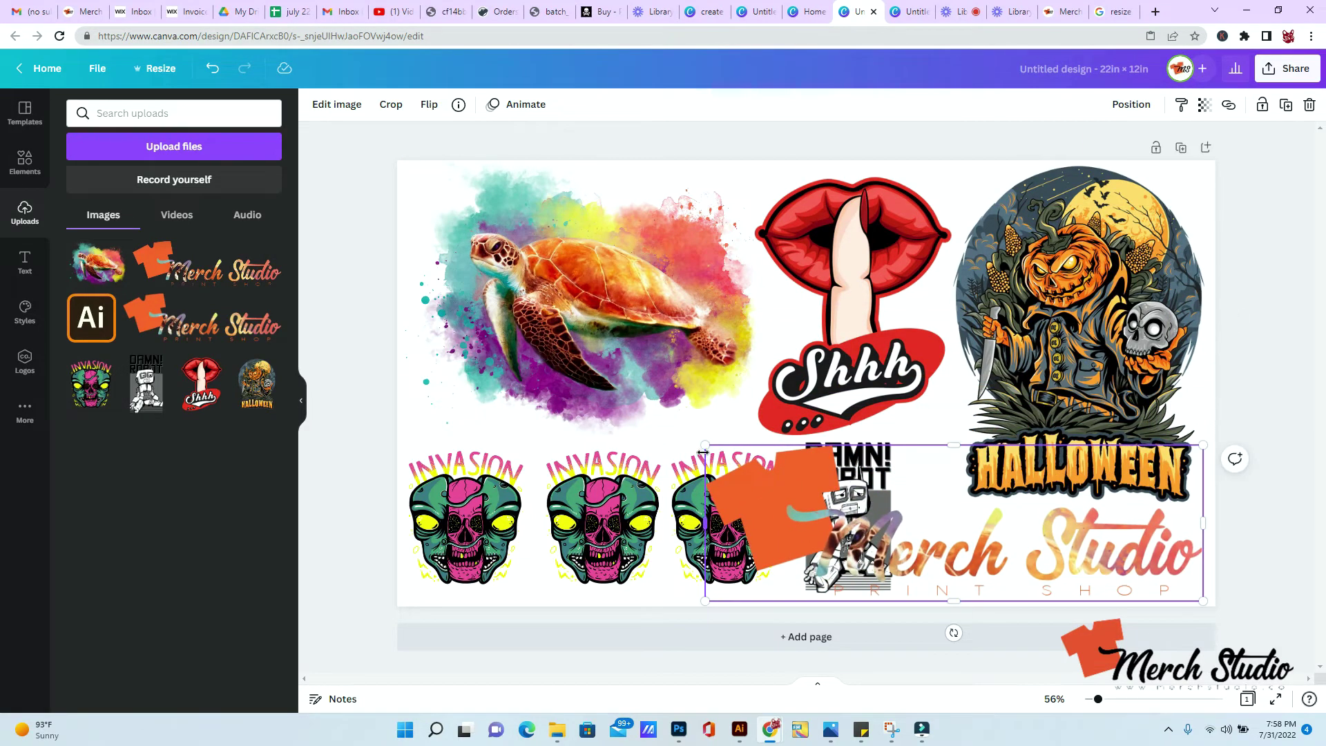
Shrink the Merch Studio logo to 8.5 × 2.6 and add a 180°-rotated copy bottom right
{"action": "left_click_drag", "start_coordinate": [705, 455], "coordinate": [946, 514]}
{"action": "key", "text": "ctrl+d"}
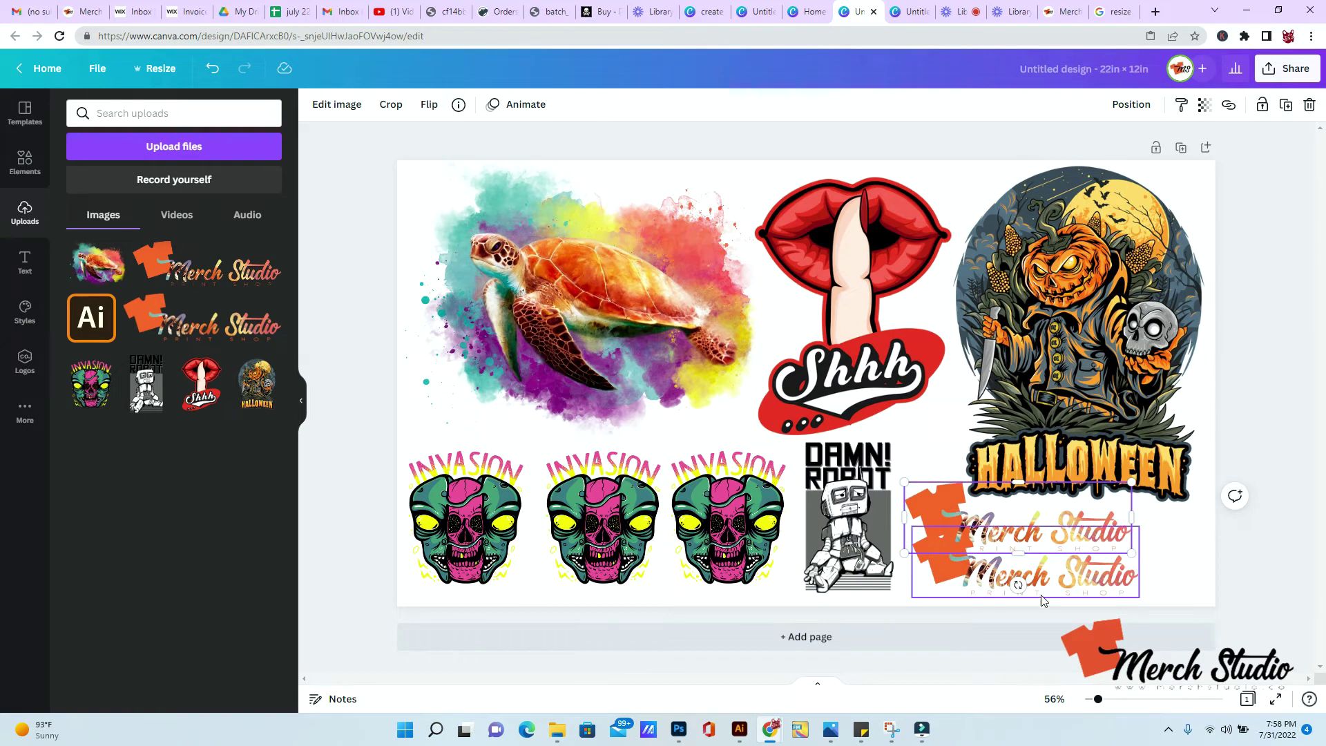
{"action": "left_click_drag", "start_coordinate": [1017, 586], "coordinate": [1018, 466]}
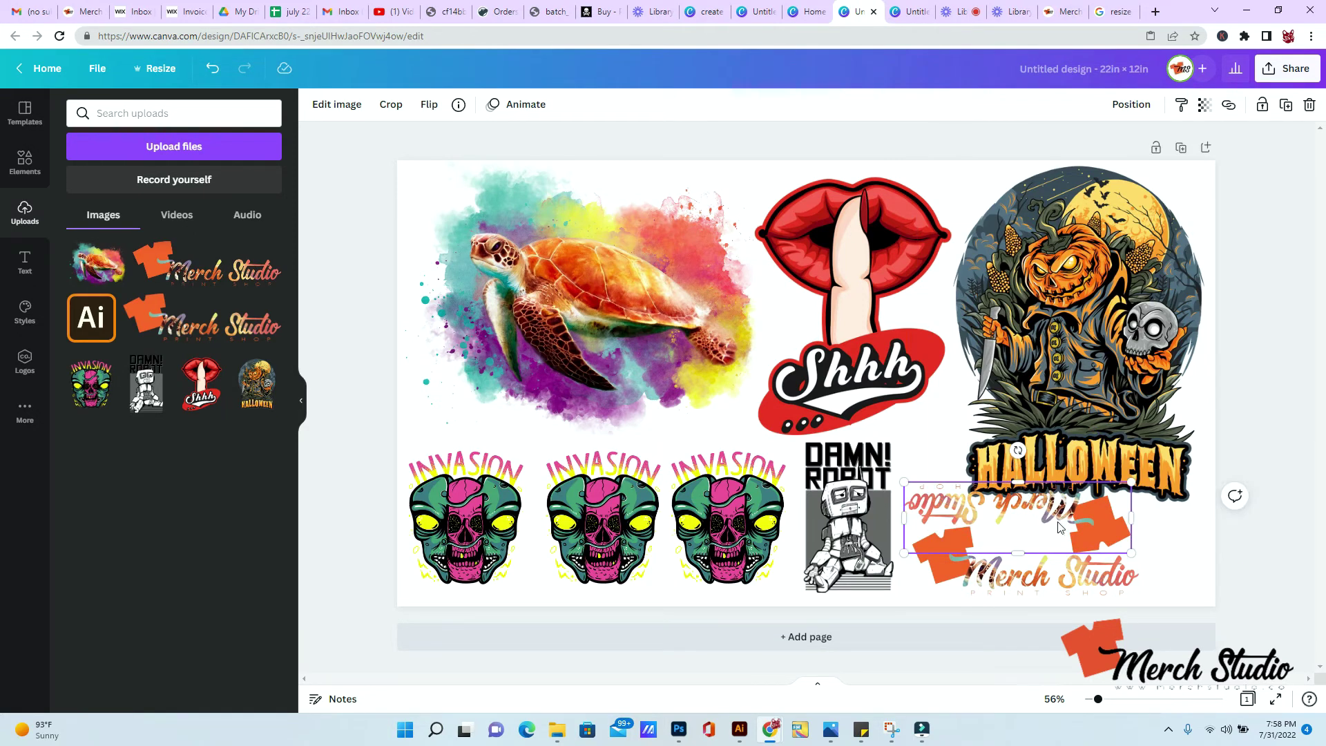
{"action": "left_click_drag", "start_coordinate": [1070, 533], "coordinate": [1118, 543]}
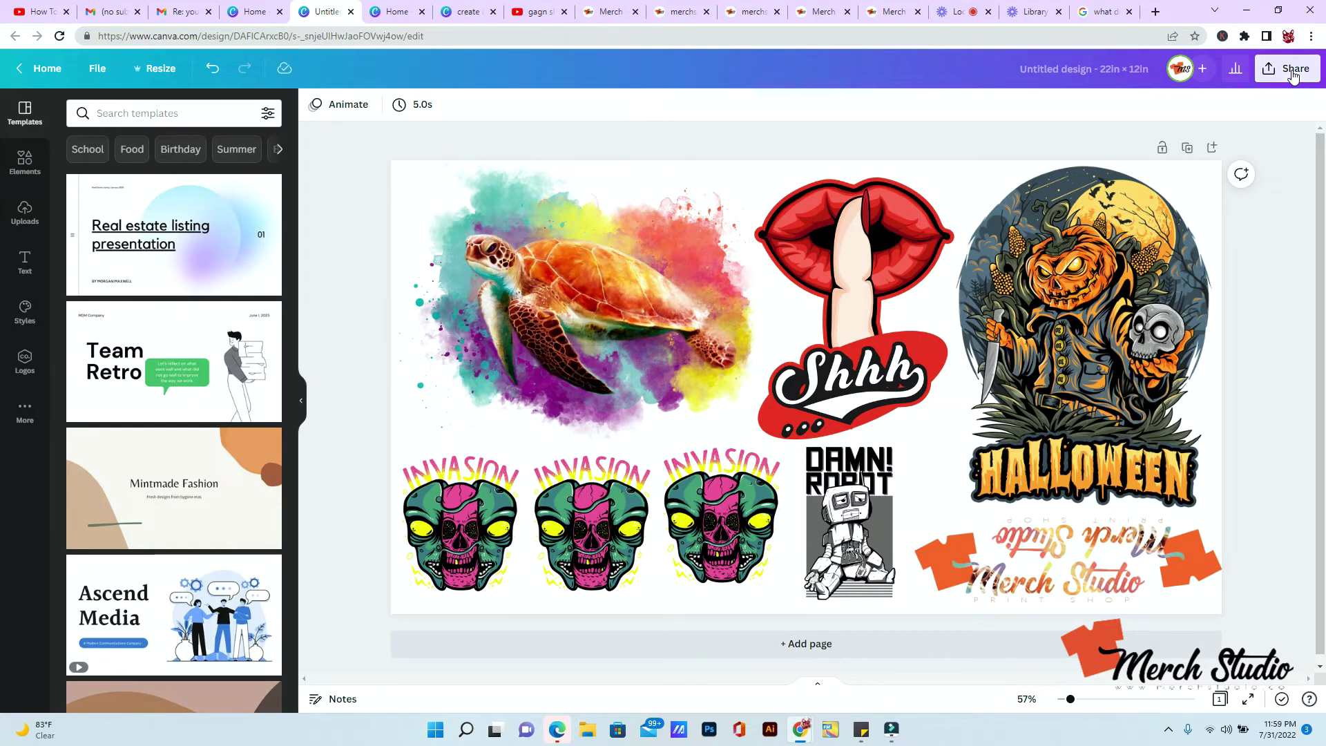
Download the gang sheet as an SVG with a transparent background
{"action": "left_click", "coordinate": [1293, 73]}
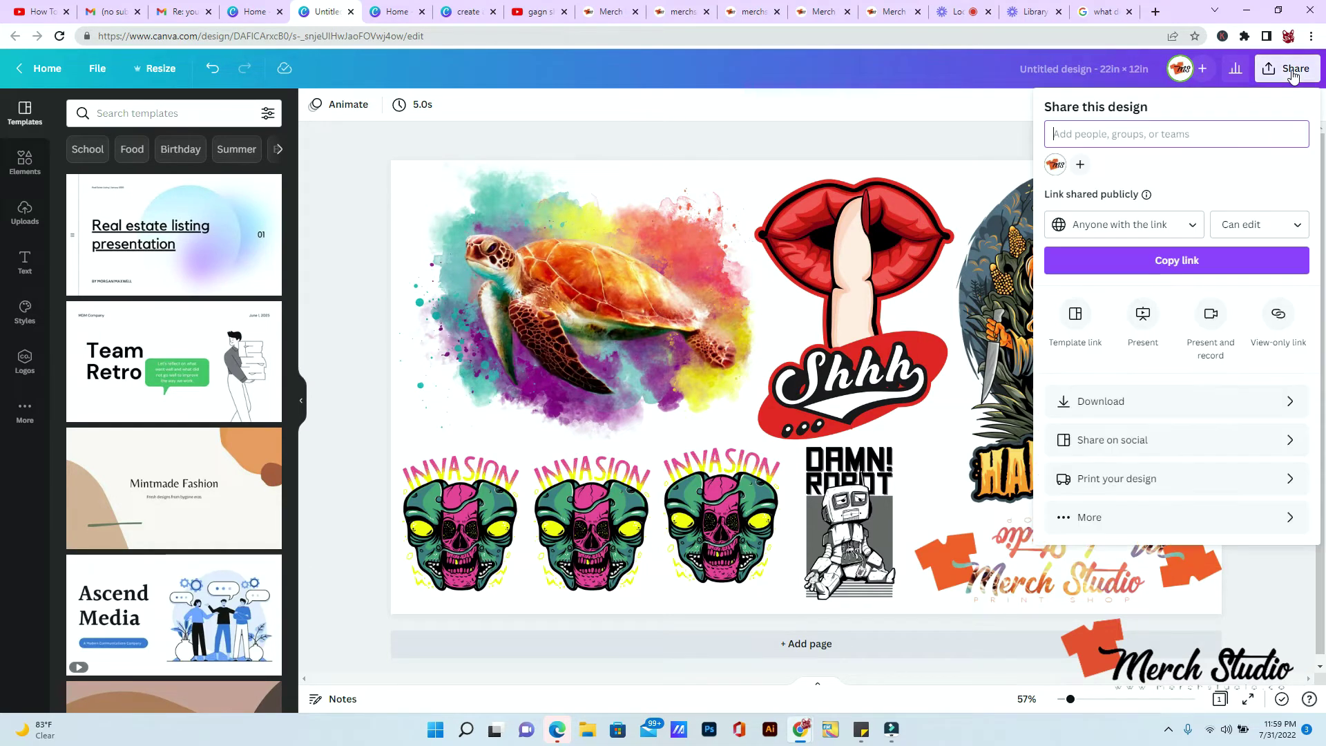
{"action": "left_click", "coordinate": [1160, 408]}
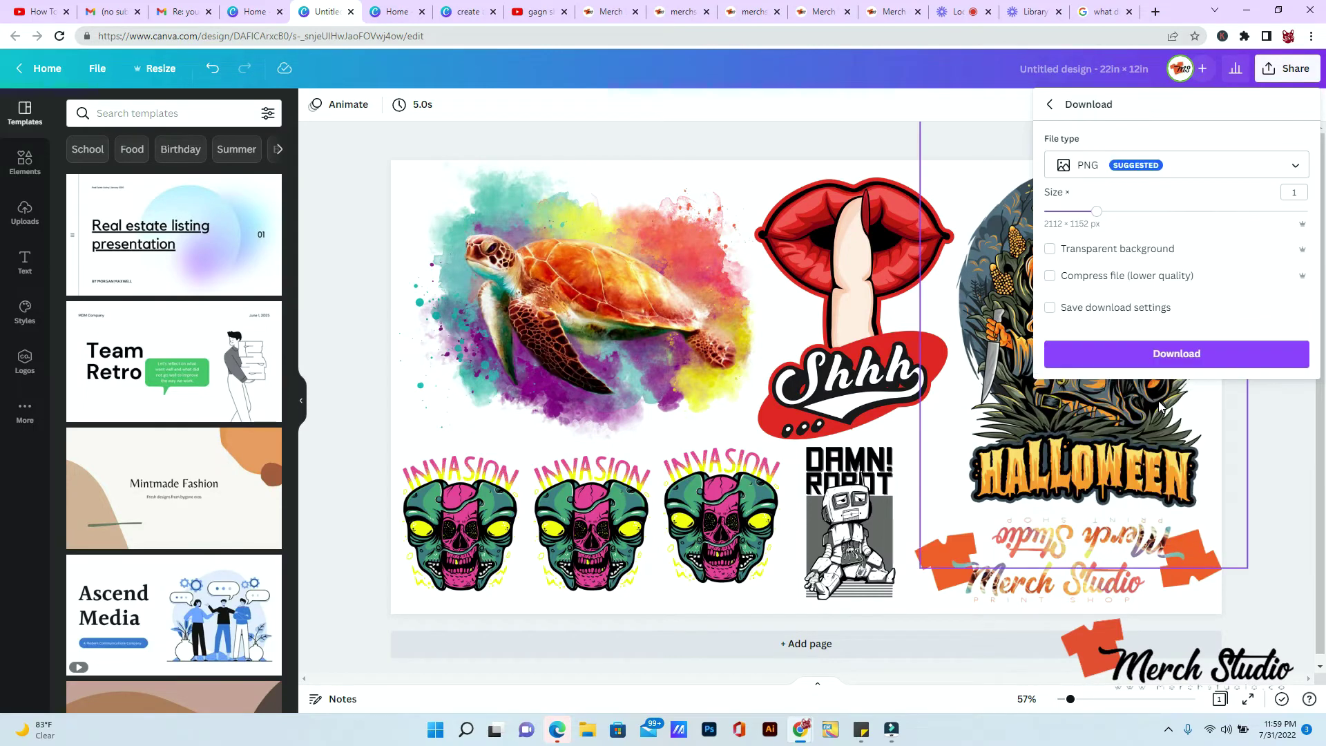
{"action": "left_click", "coordinate": [1210, 166]}
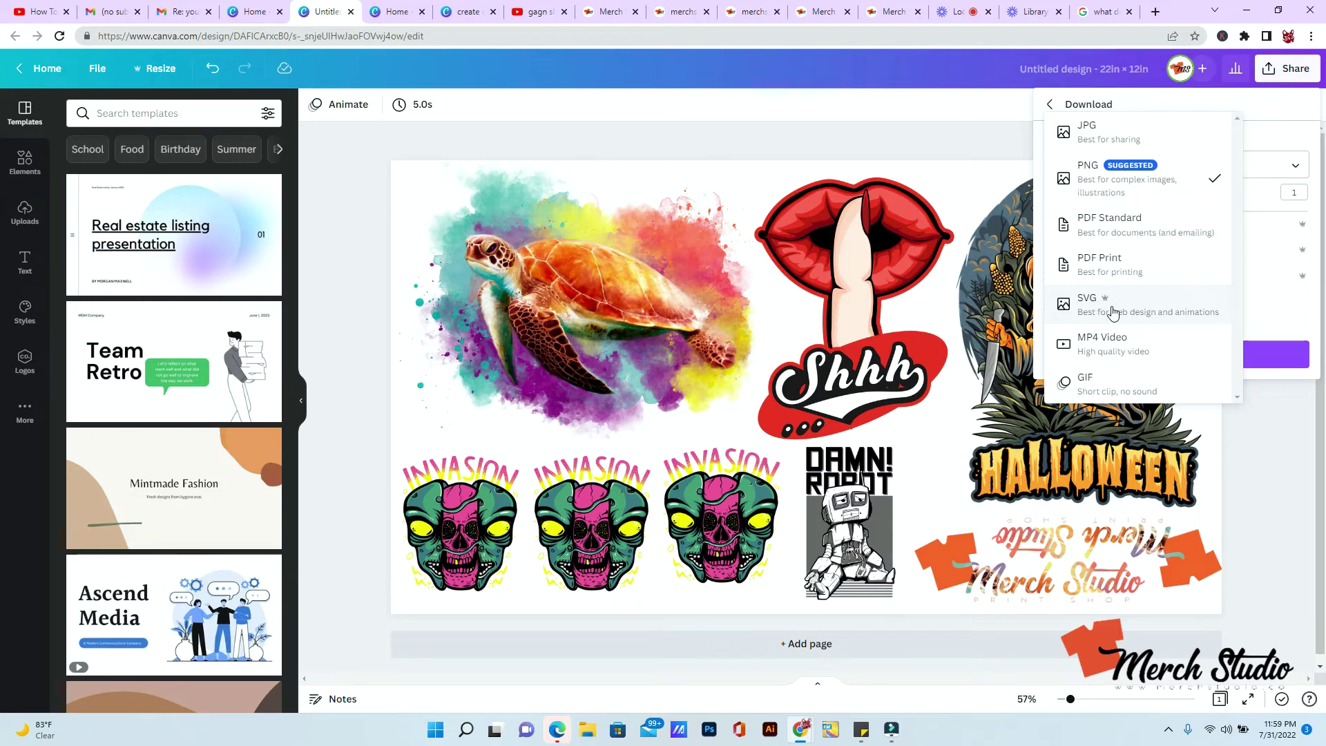
{"action": "left_click", "coordinate": [1113, 311]}
{"action": "left_click", "coordinate": [1050, 198]}
{"action": "left_click", "coordinate": [1100, 277]}
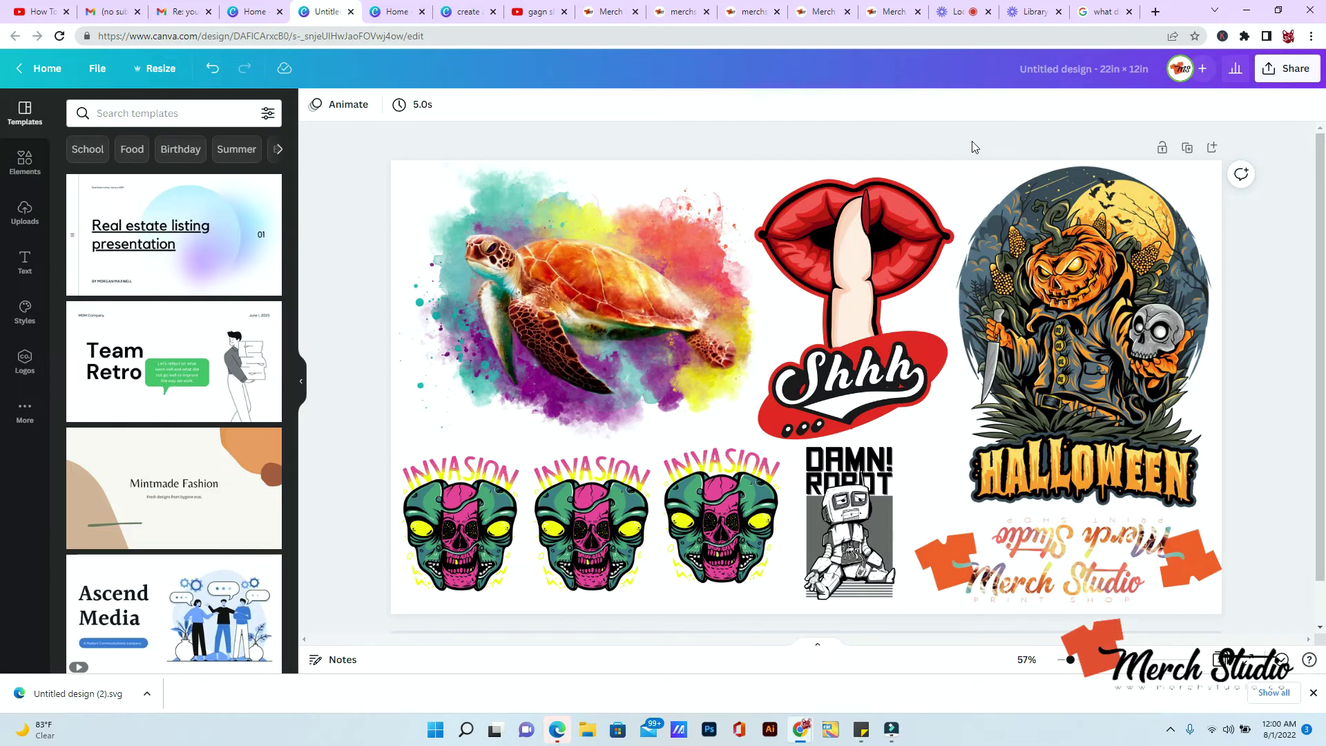
Copy a share link set to 'Anyone with the link' with 'Can edit' permission
{"action": "left_click", "coordinate": [1278, 76]}
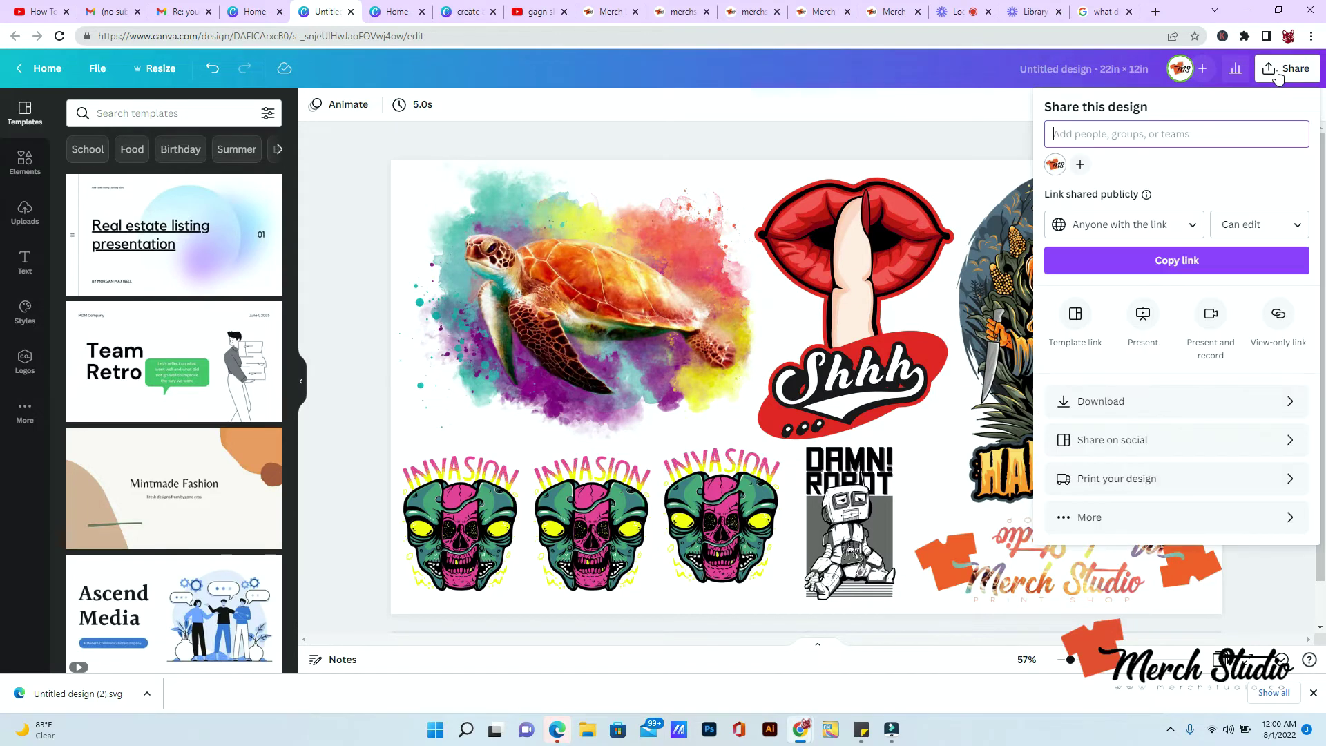
{"action": "left_click", "coordinate": [1179, 237]}
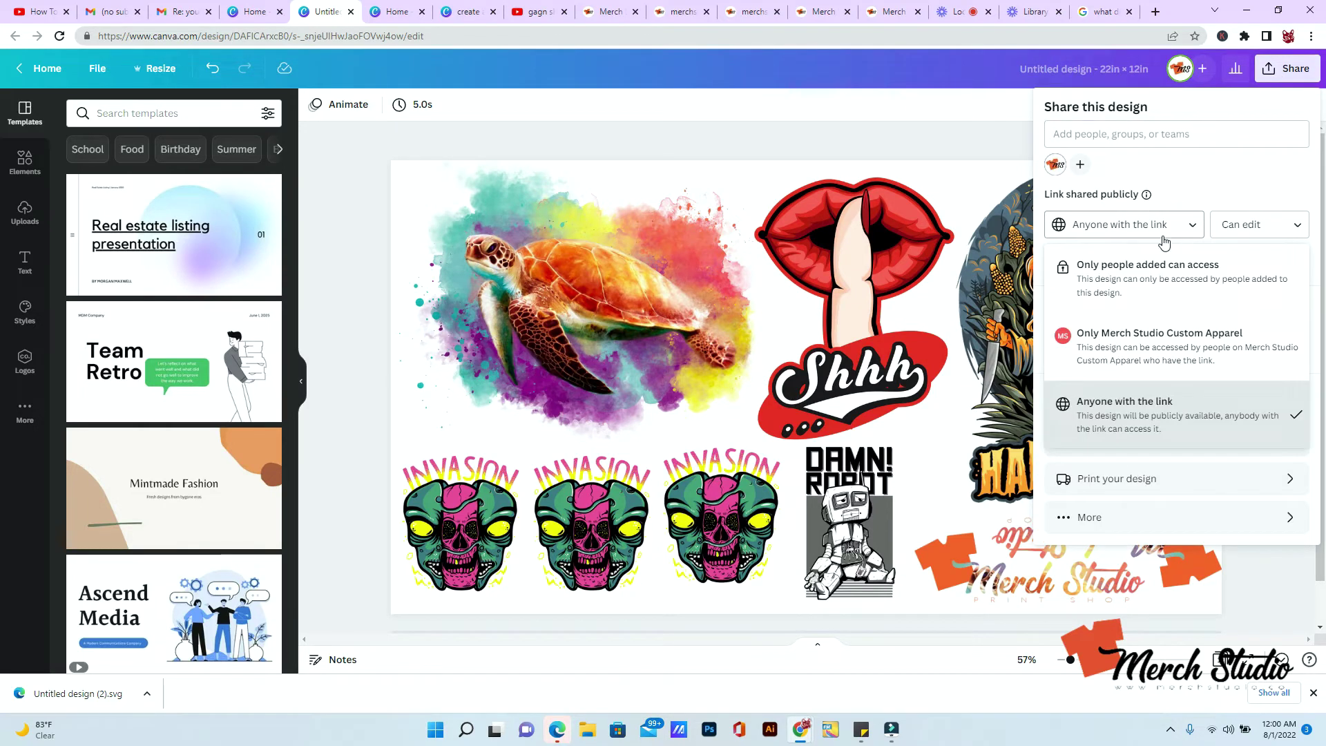
{"action": "left_click", "coordinate": [1137, 409]}
{"action": "left_click", "coordinate": [1245, 225]}
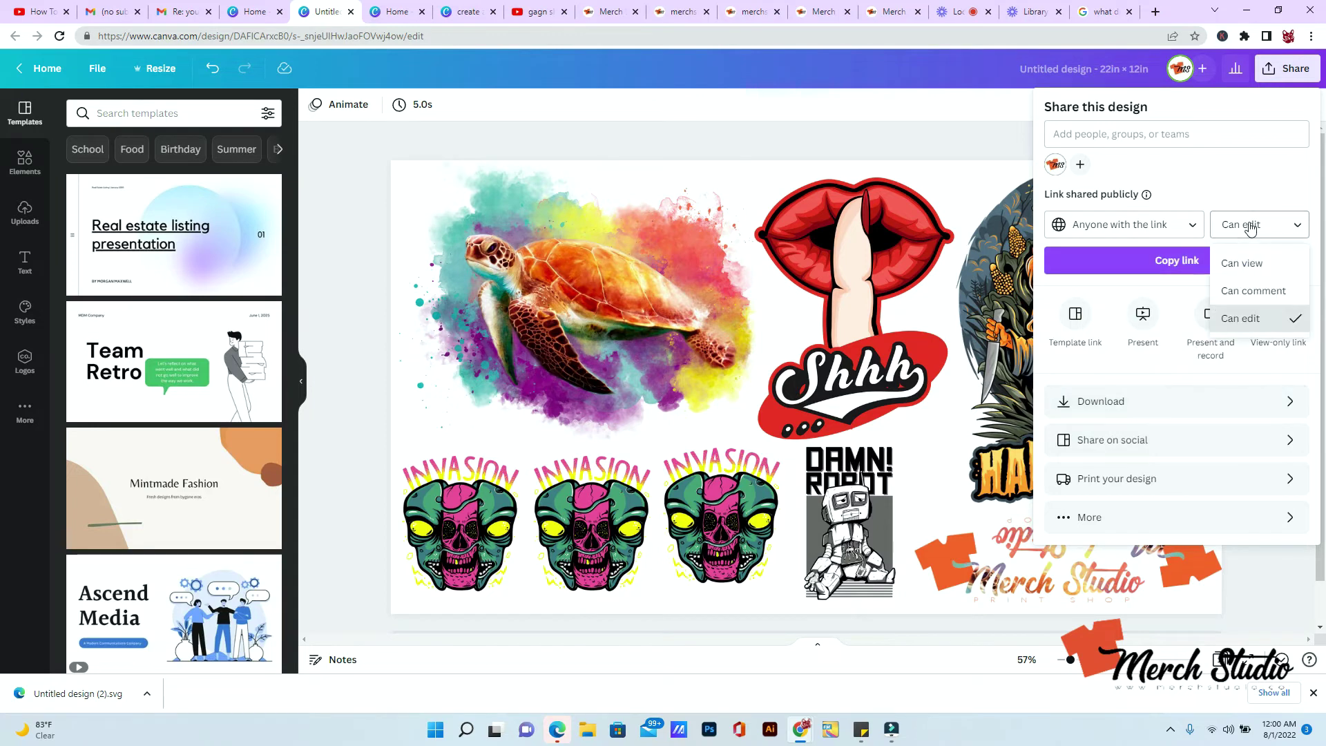
{"action": "left_click", "coordinate": [1243, 314]}
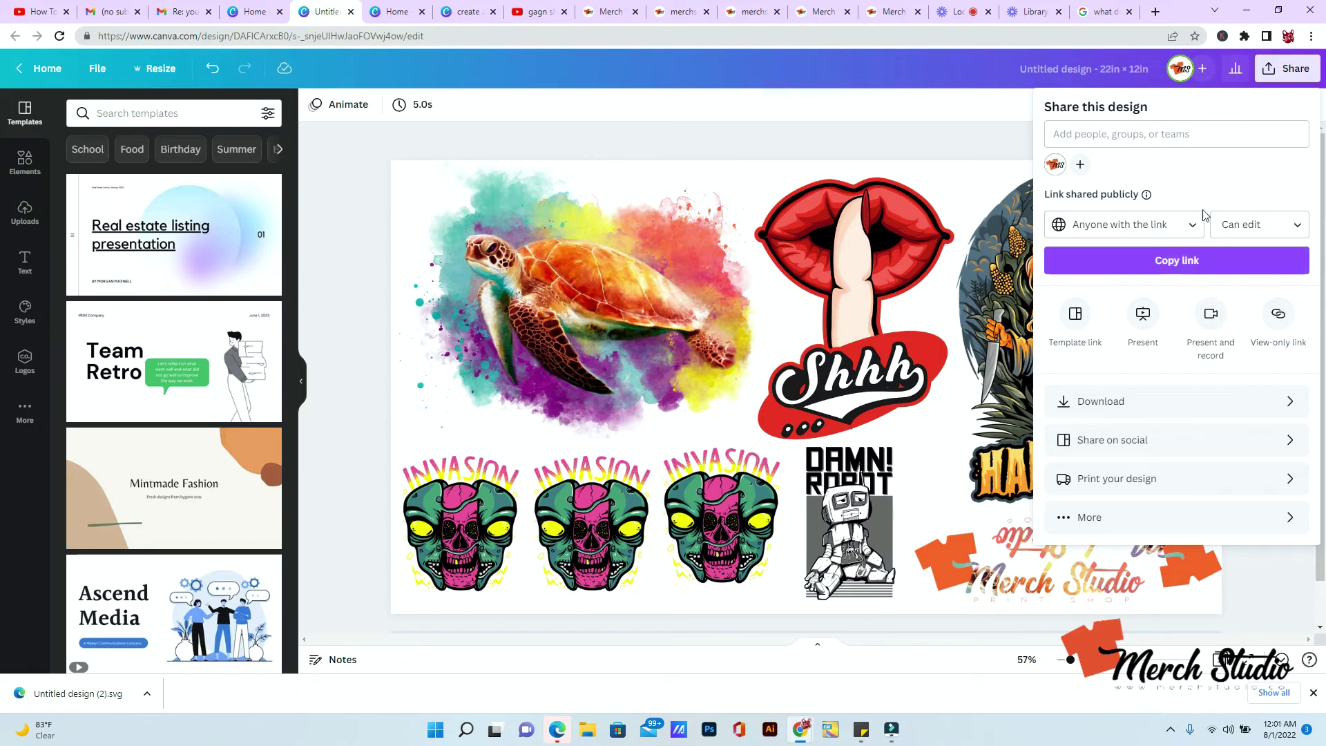
{"action": "left_click", "coordinate": [1193, 263]}
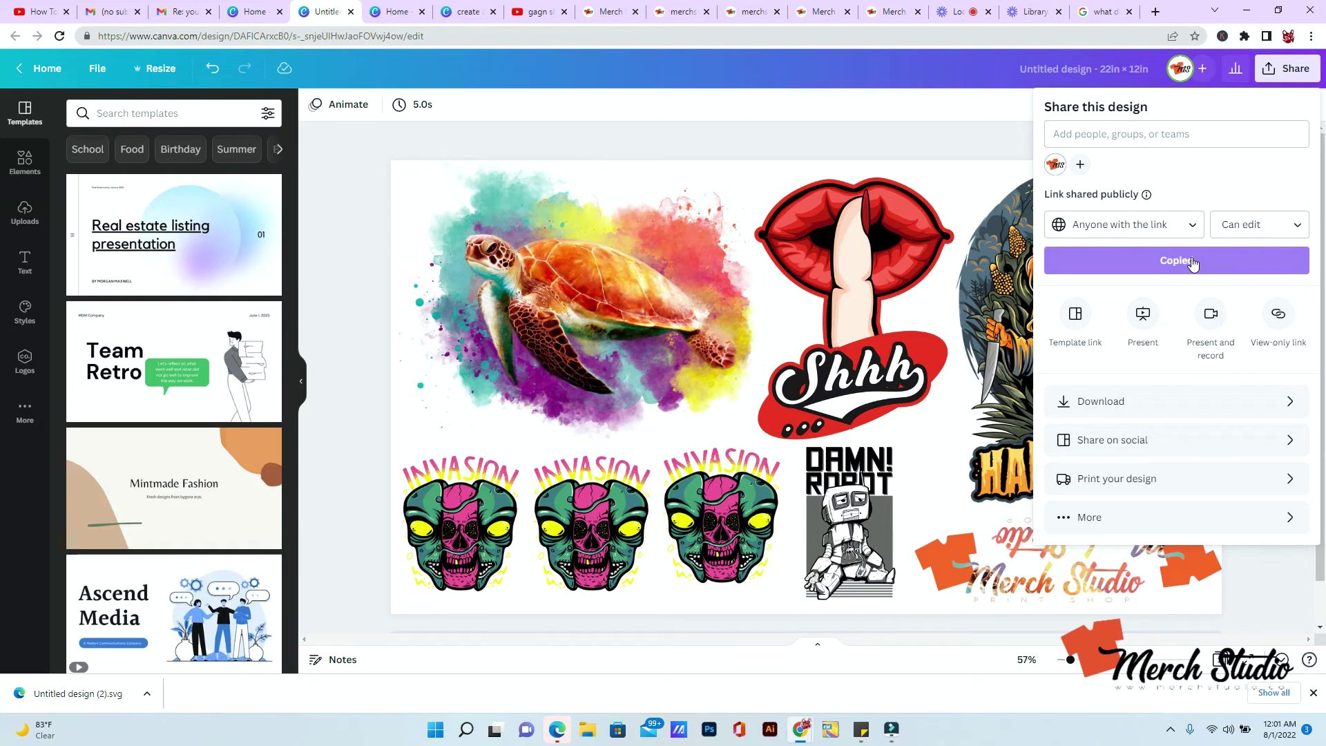
{"action": "key", "text": "Escape"}
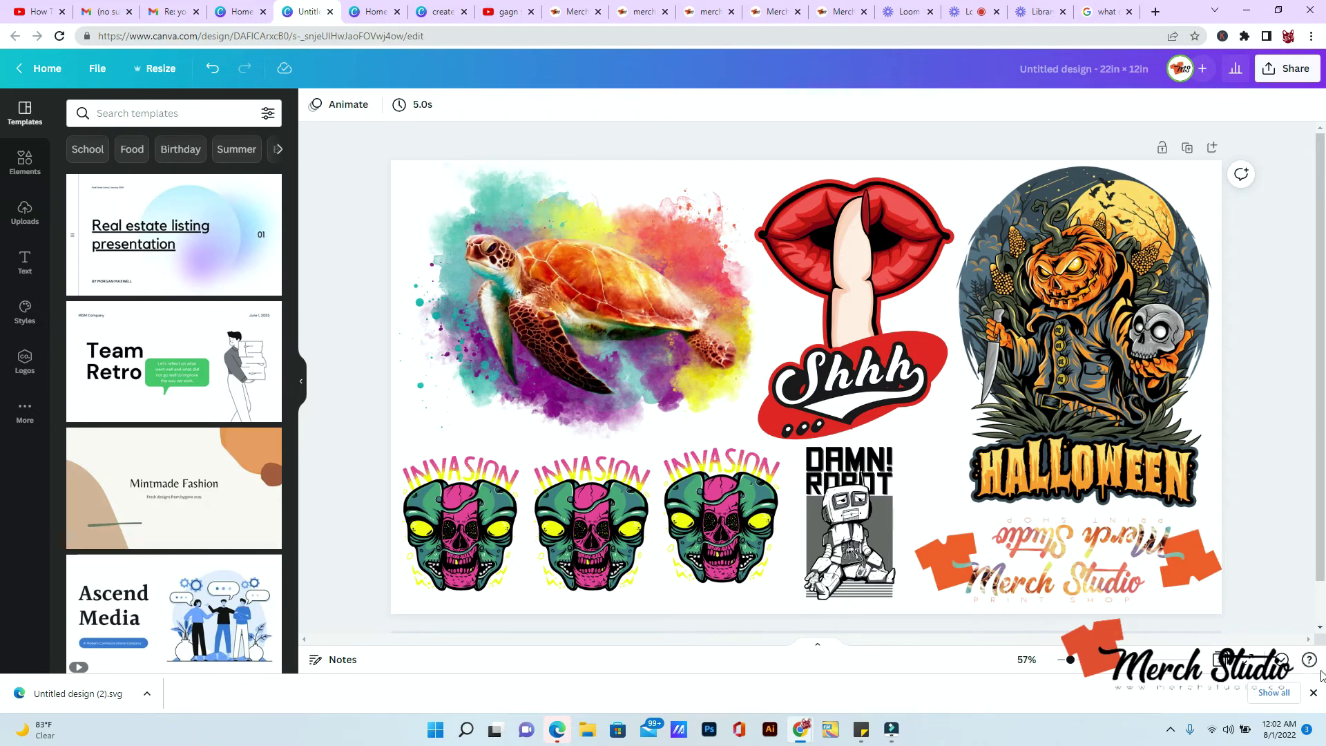
Close the download notice, zoom to 103%, and select the turtle and bottom images to inspect them
{"action": "left_click", "coordinate": [1313, 692]}
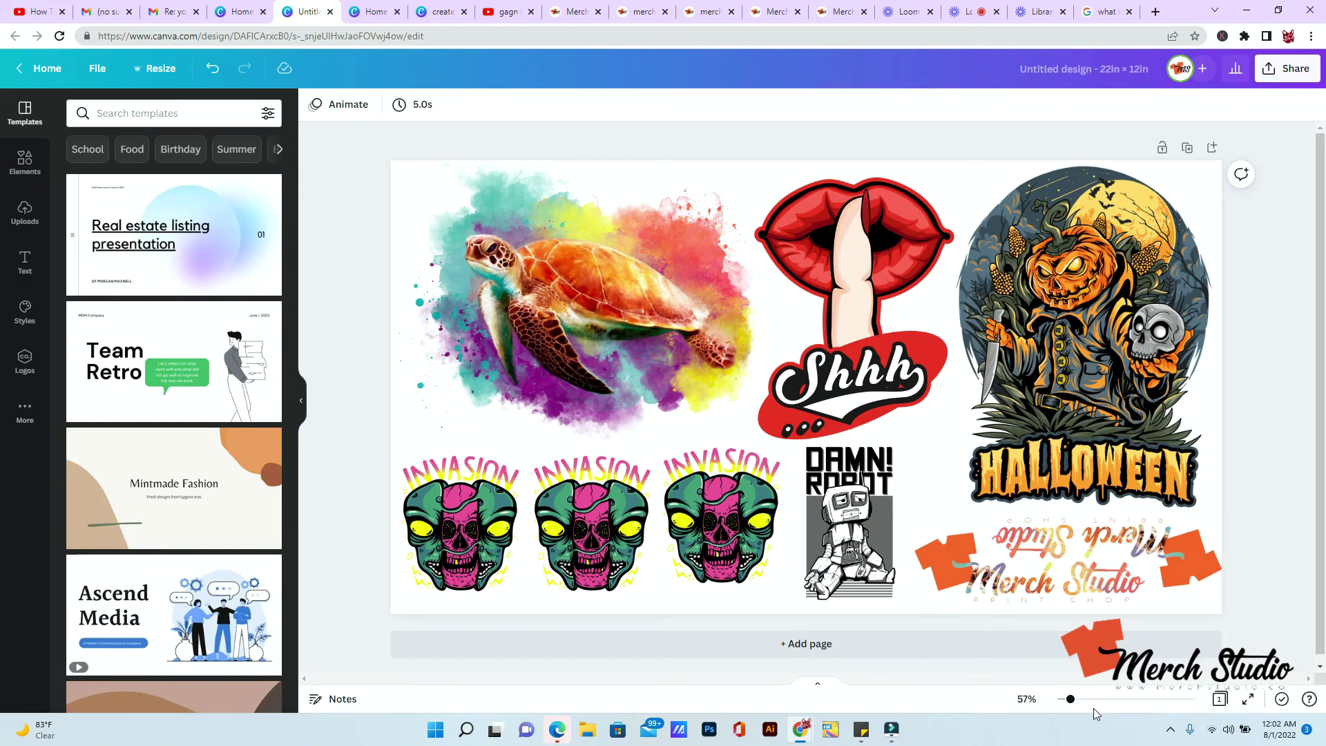
{"action": "left_click_drag", "start_coordinate": [1070, 701], "coordinate": [1084, 699]}
{"action": "scroll", "coordinate": [813, 530], "scroll_direction": "up", "scroll_amount": 3}
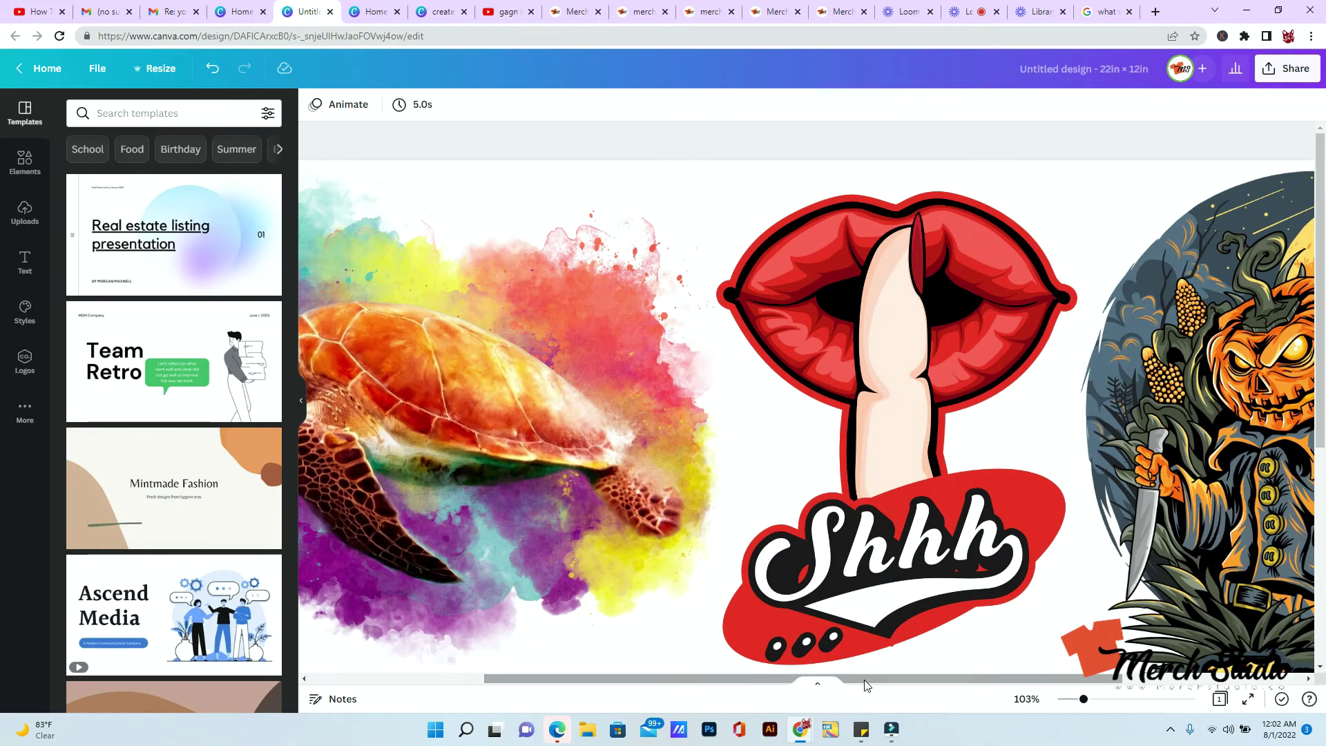
{"action": "left_click_drag", "start_coordinate": [866, 679], "coordinate": [741, 695]}
{"action": "left_click", "coordinate": [876, 478]}
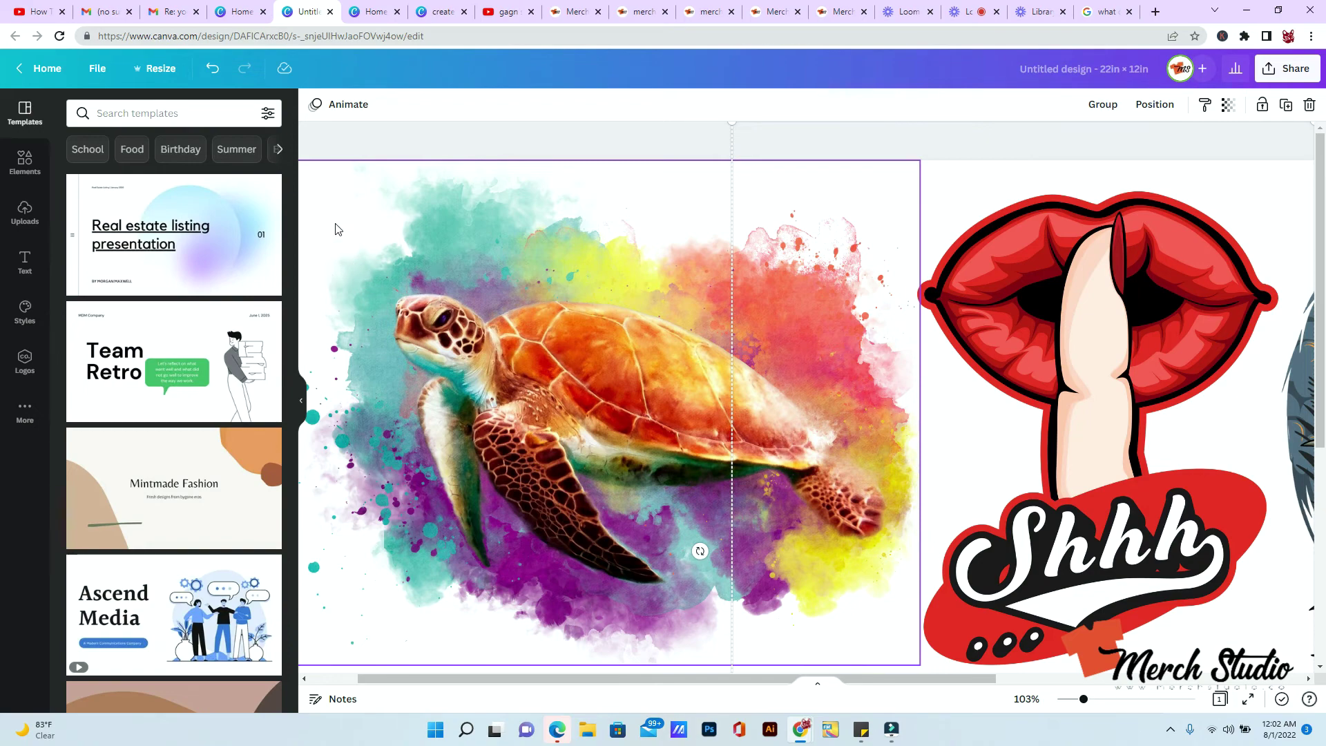
{"action": "left_click", "coordinate": [586, 666]}
{"action": "scroll", "coordinate": [566, 667], "scroll_direction": "left", "scroll_amount": 2}
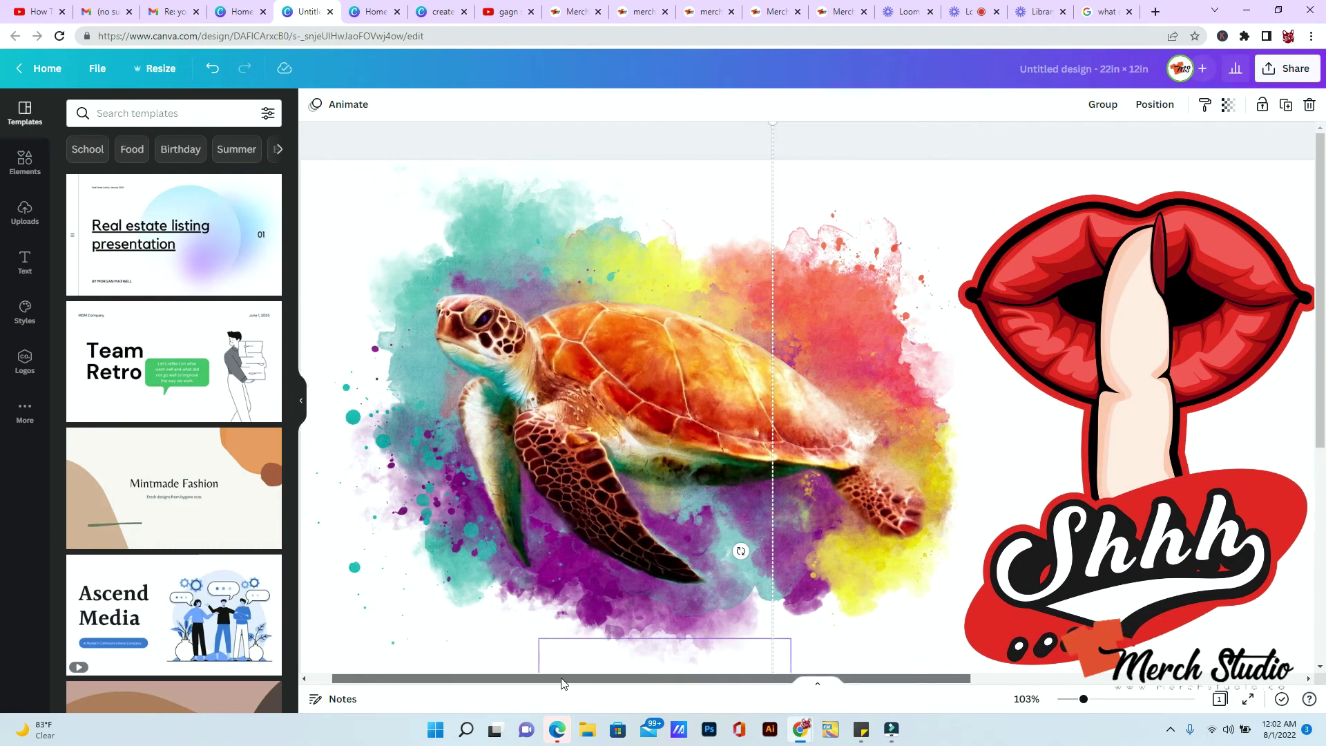